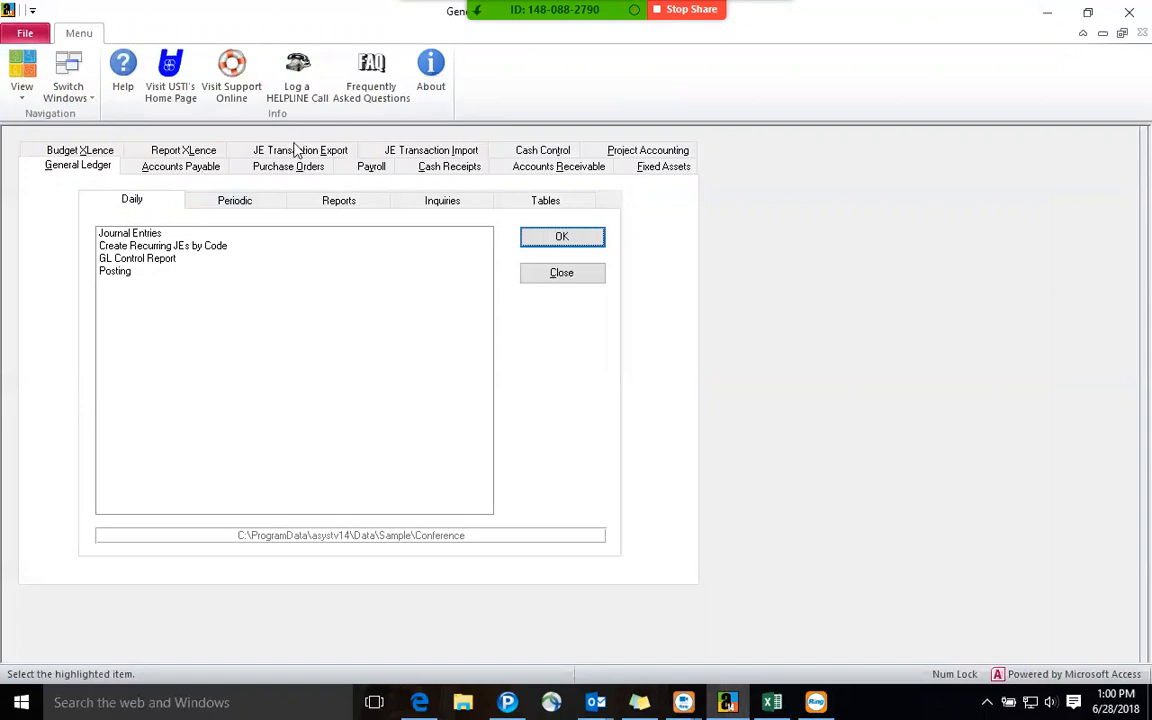
- Review the Daily, Periodic, Reports, Inquiries and Tables functions available in the Purchase Orders module
{"action": "left_click", "coordinate": [268, 170]}
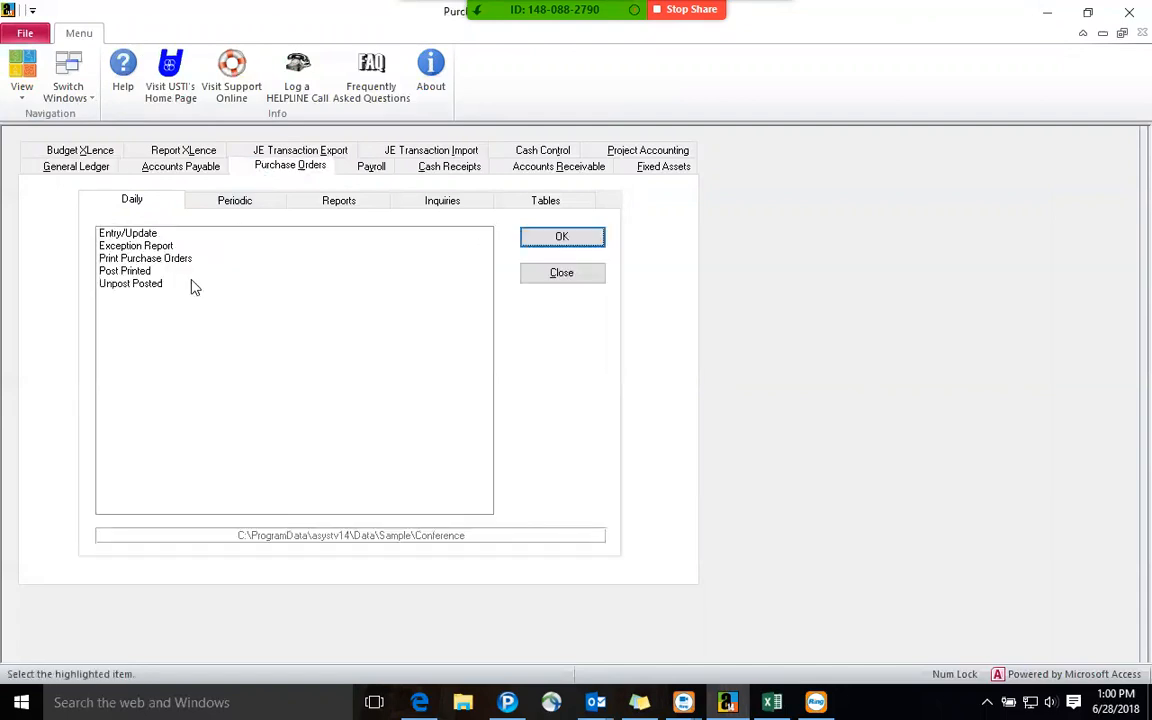
{"action": "left_click", "coordinate": [210, 204]}
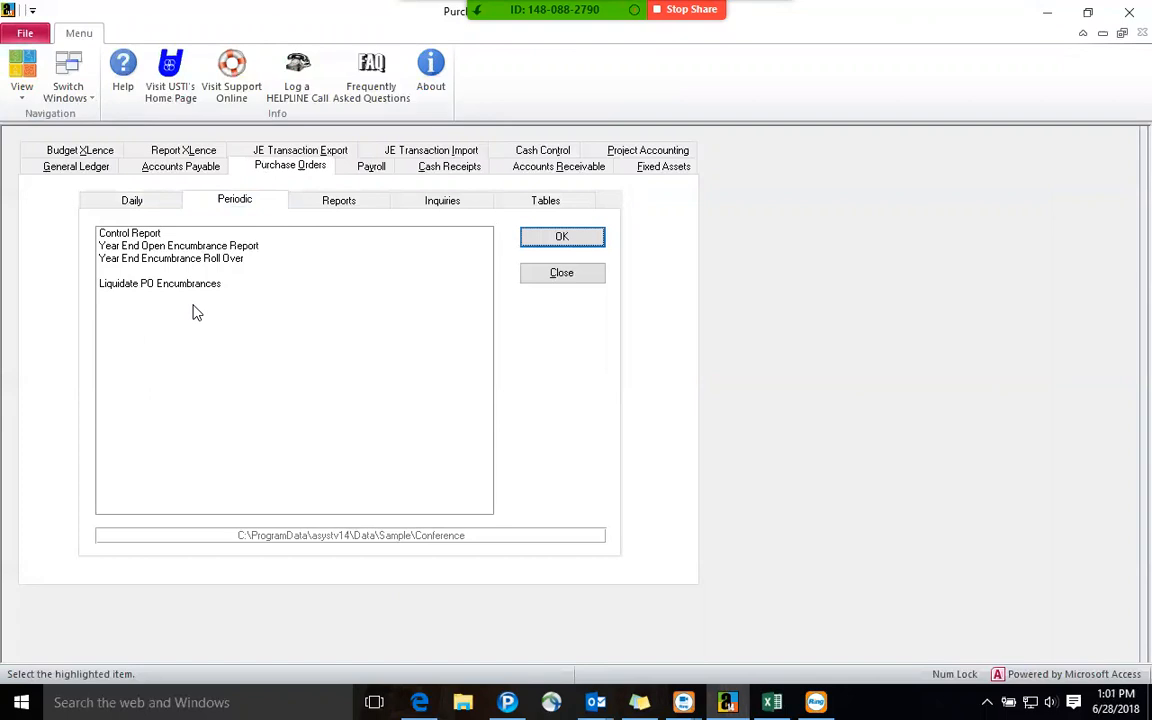
{"action": "left_click", "coordinate": [362, 201]}
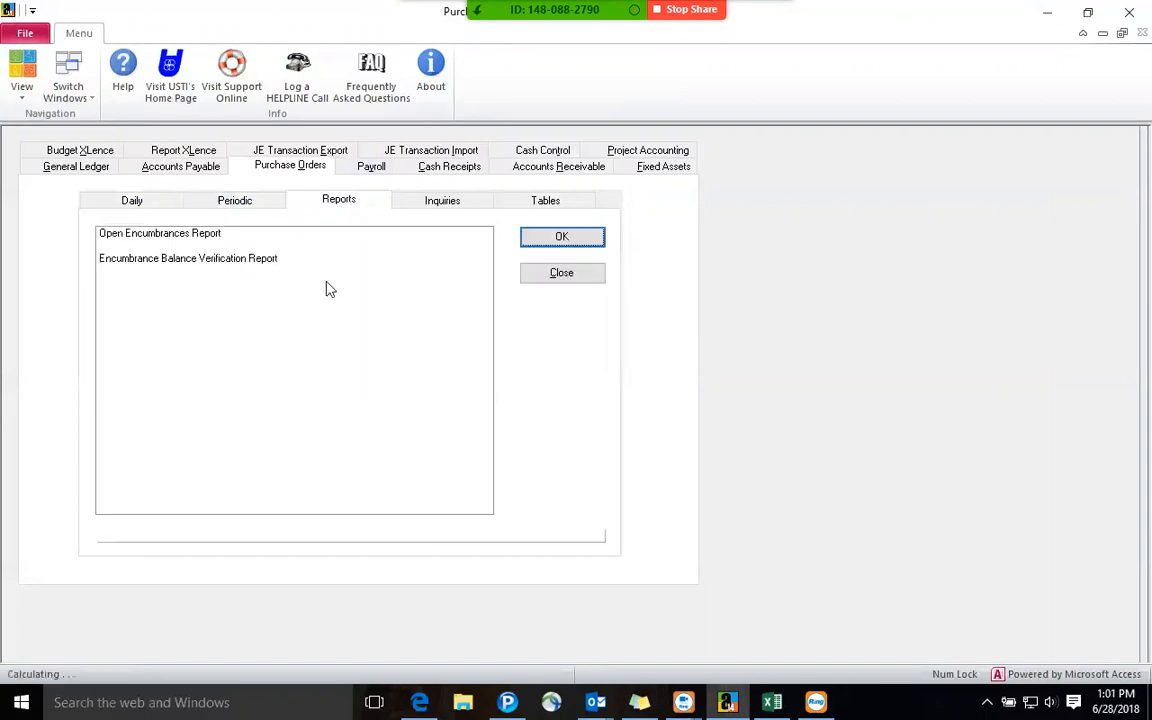
{"action": "left_click", "coordinate": [430, 201]}
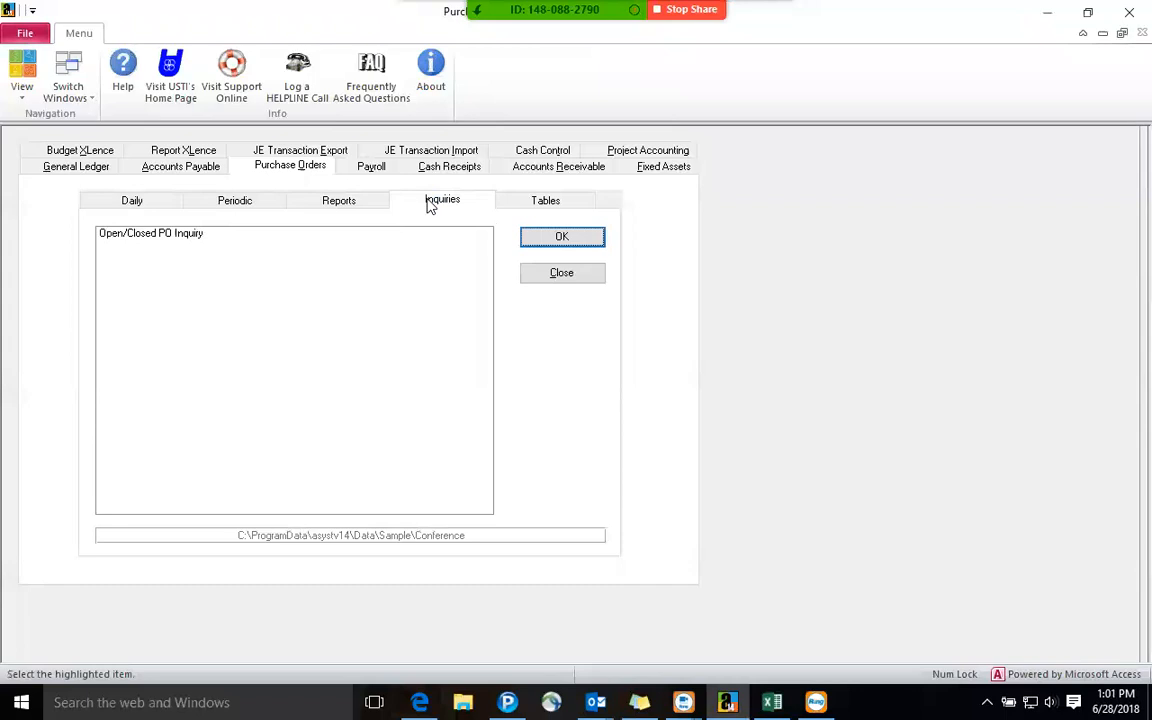
{"action": "left_click", "coordinate": [532, 207]}
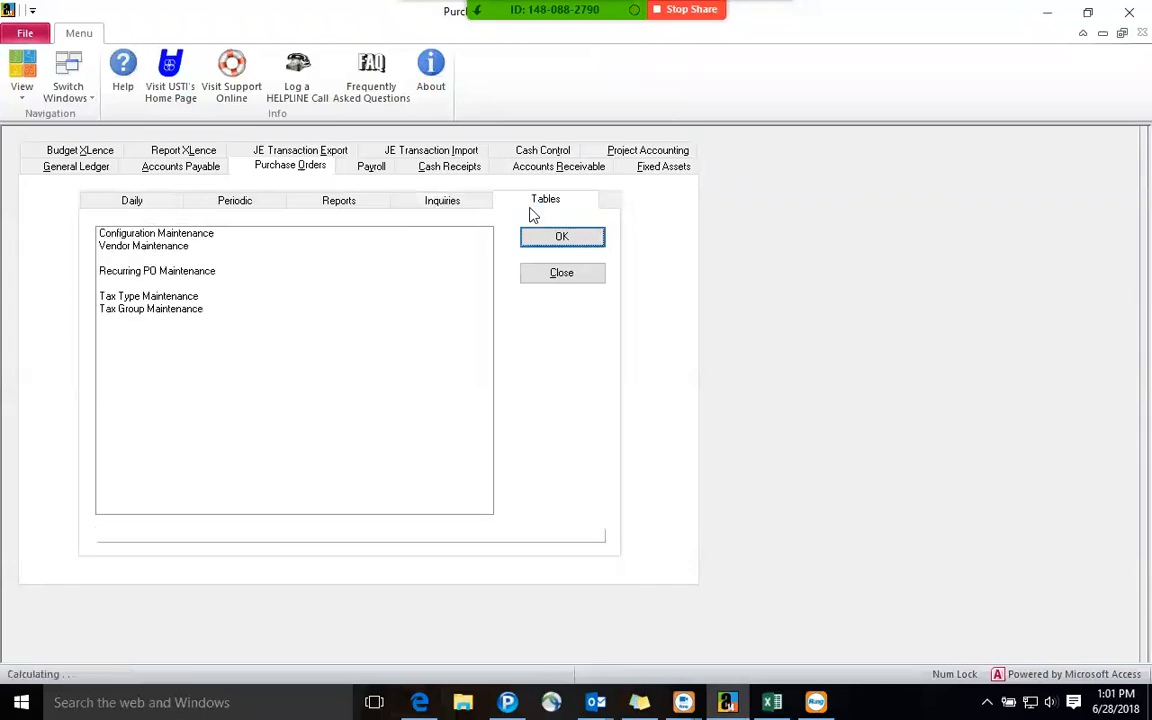
- Look up existing purchase orders through Entry/Update without search criteria and open the first Ace Office Supply order
{"action": "left_click", "coordinate": [162, 197]}
{"action": "left_click", "coordinate": [156, 236]}
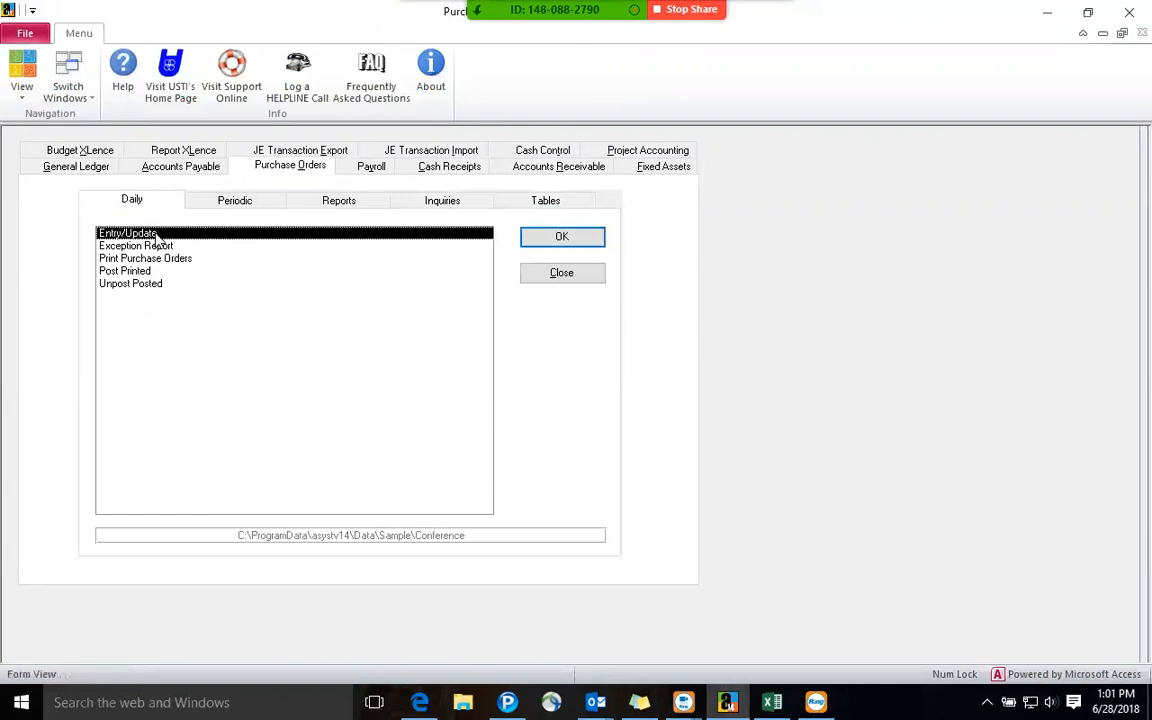
{"action": "left_click", "coordinate": [527, 243]}
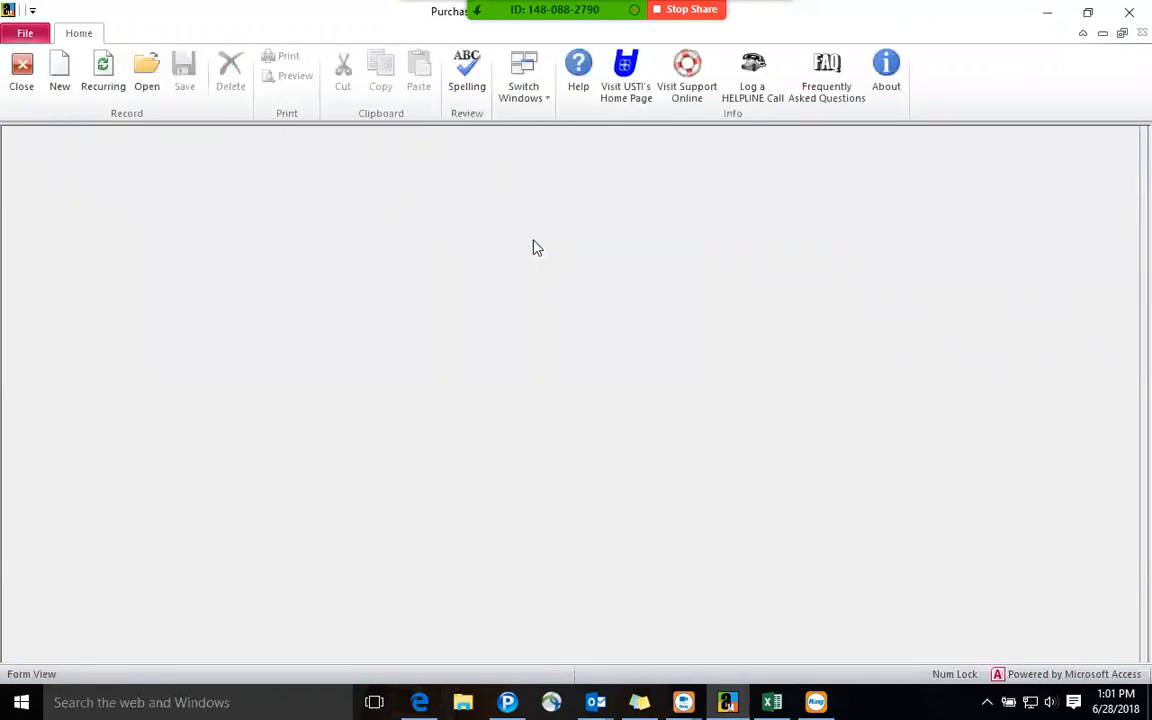
{"action": "left_click", "coordinate": [147, 72]}
{"action": "left_click", "coordinate": [648, 432]}
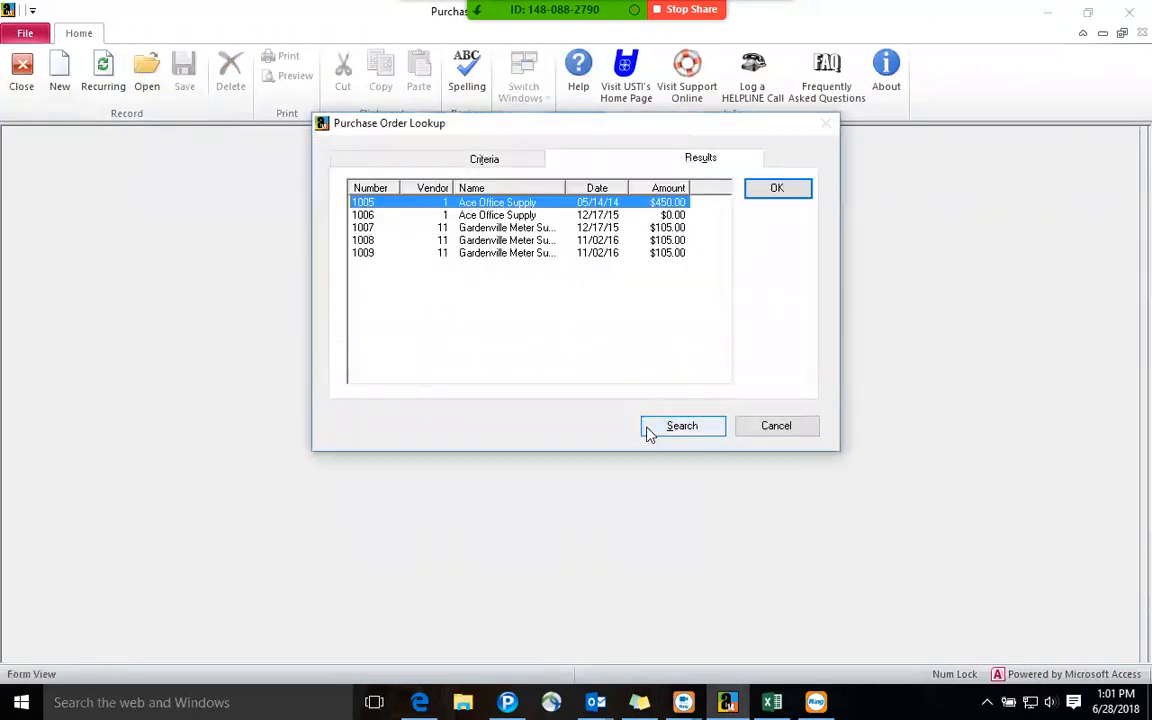
{"action": "left_click", "coordinate": [786, 192]}
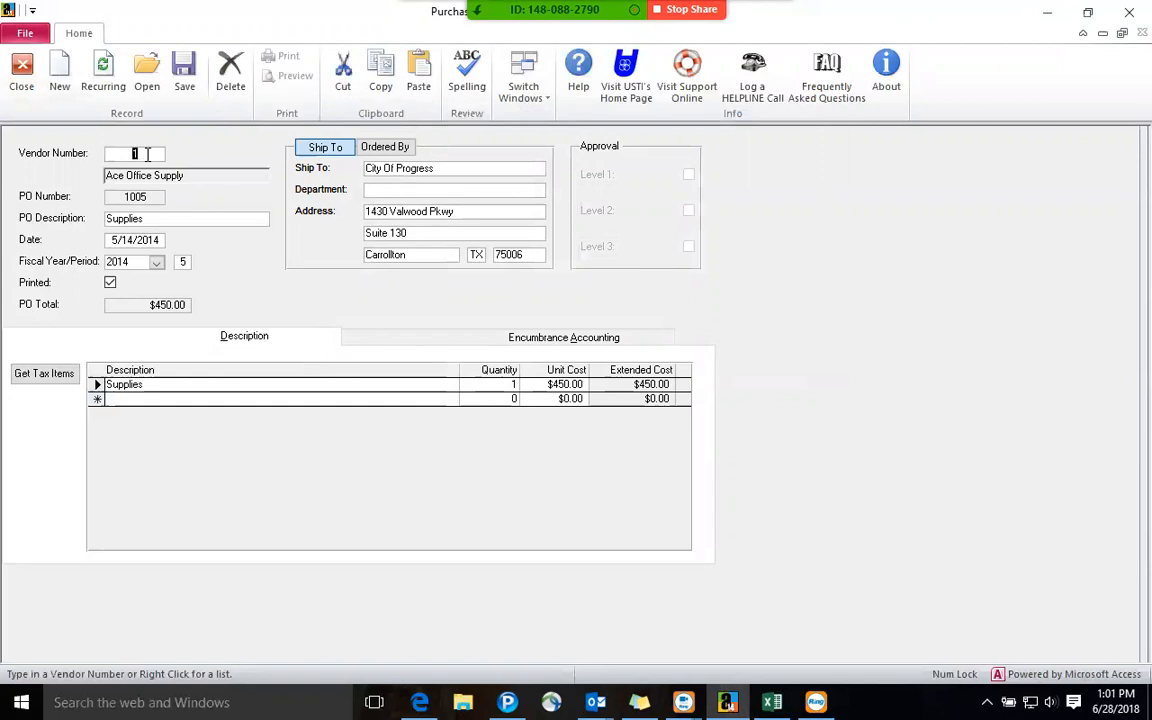
- Review the purchase order's encumbrance accounting distribution and item description lines, and close the entry form
{"action": "left_click", "coordinate": [479, 343]}
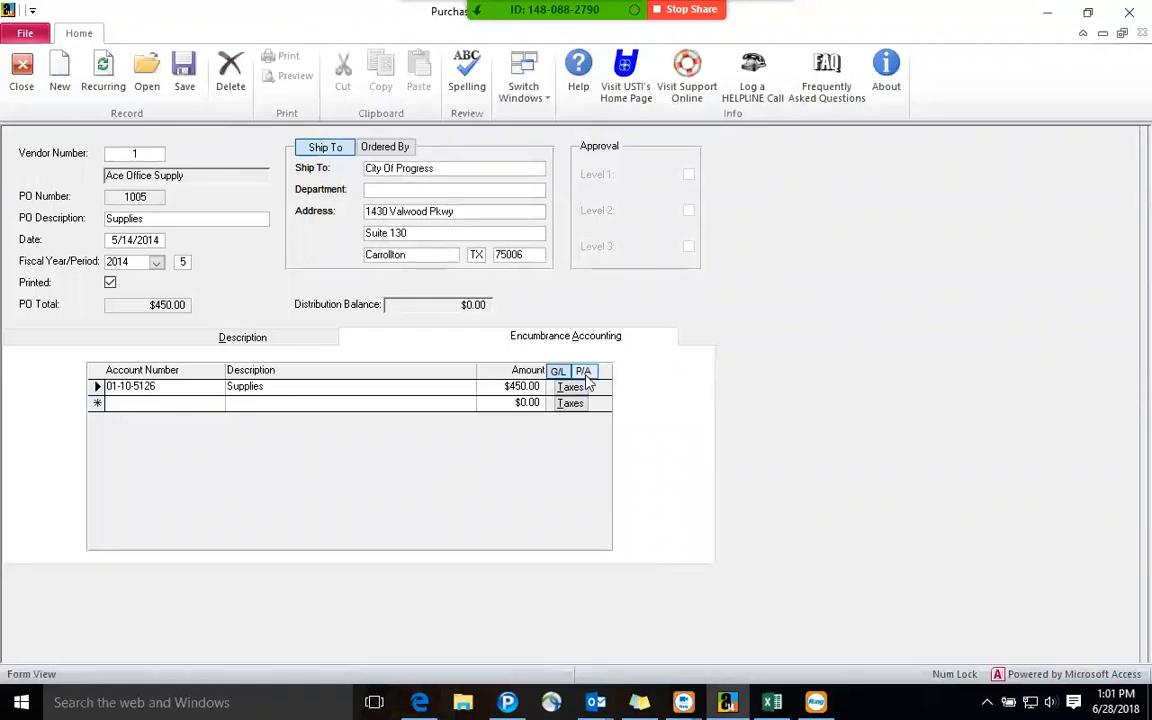
{"action": "left_click", "coordinate": [236, 336]}
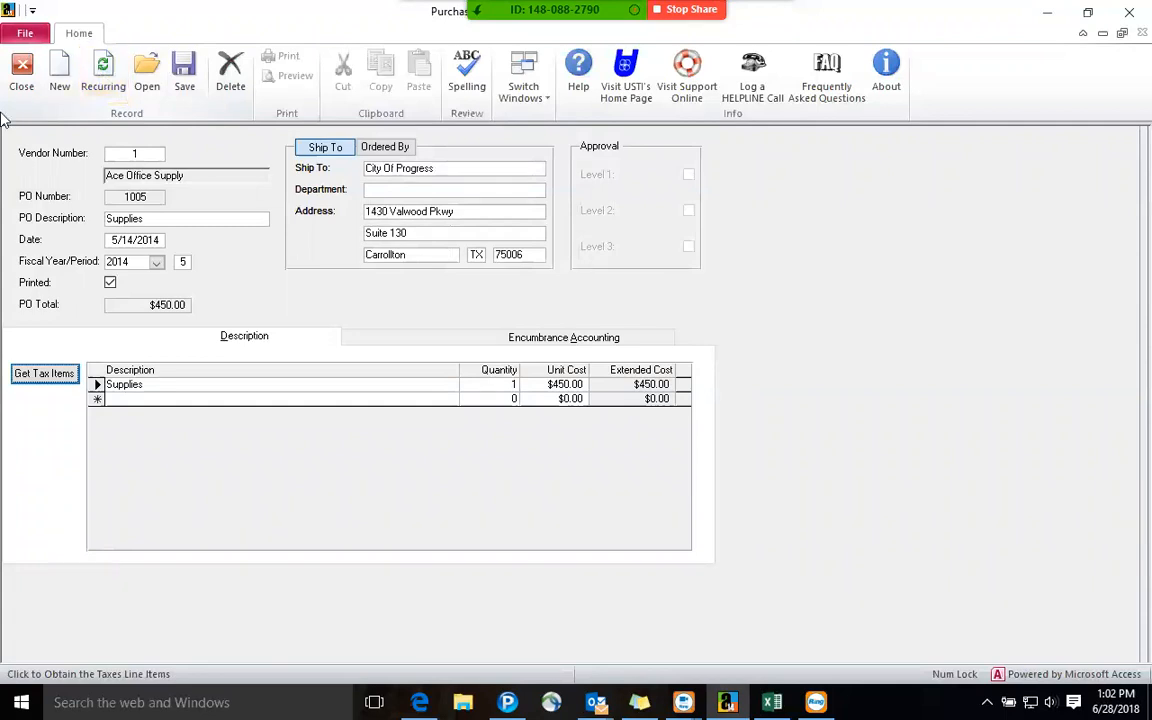
{"action": "left_click", "coordinate": [21, 88]}
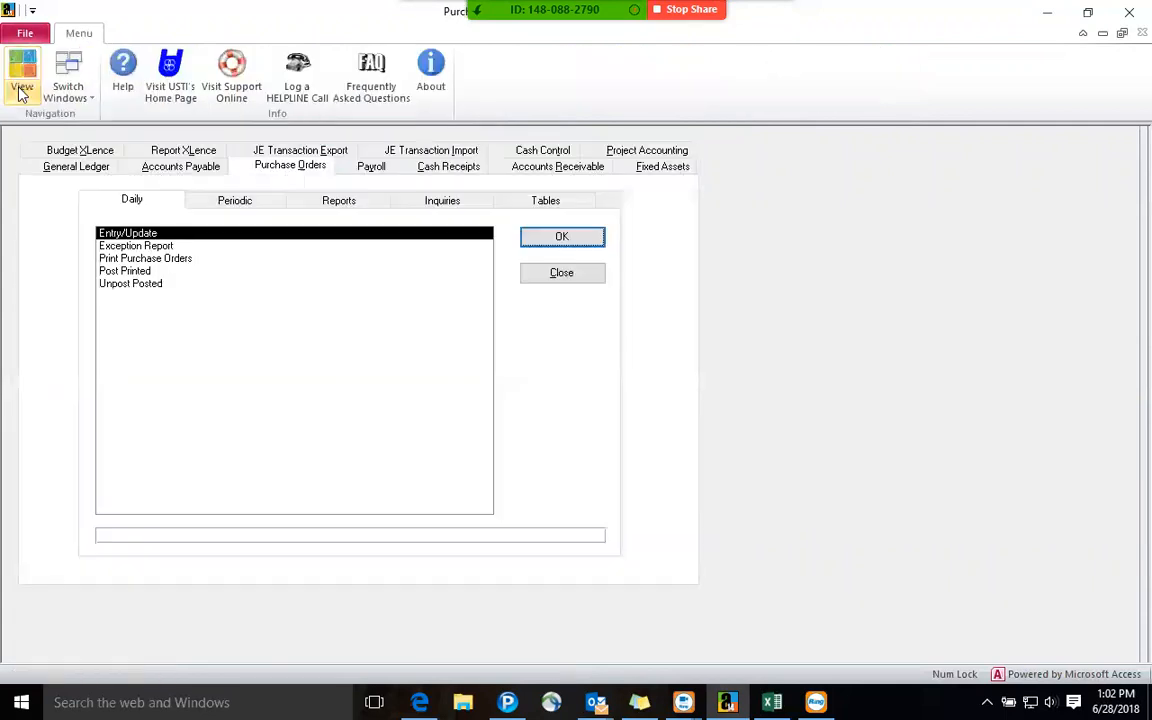
- Open the options for General Ledger's Statement of Expenditures, Encumbrances, & Appropriations report
{"action": "left_click", "coordinate": [80, 169]}
{"action": "left_click", "coordinate": [327, 204]}
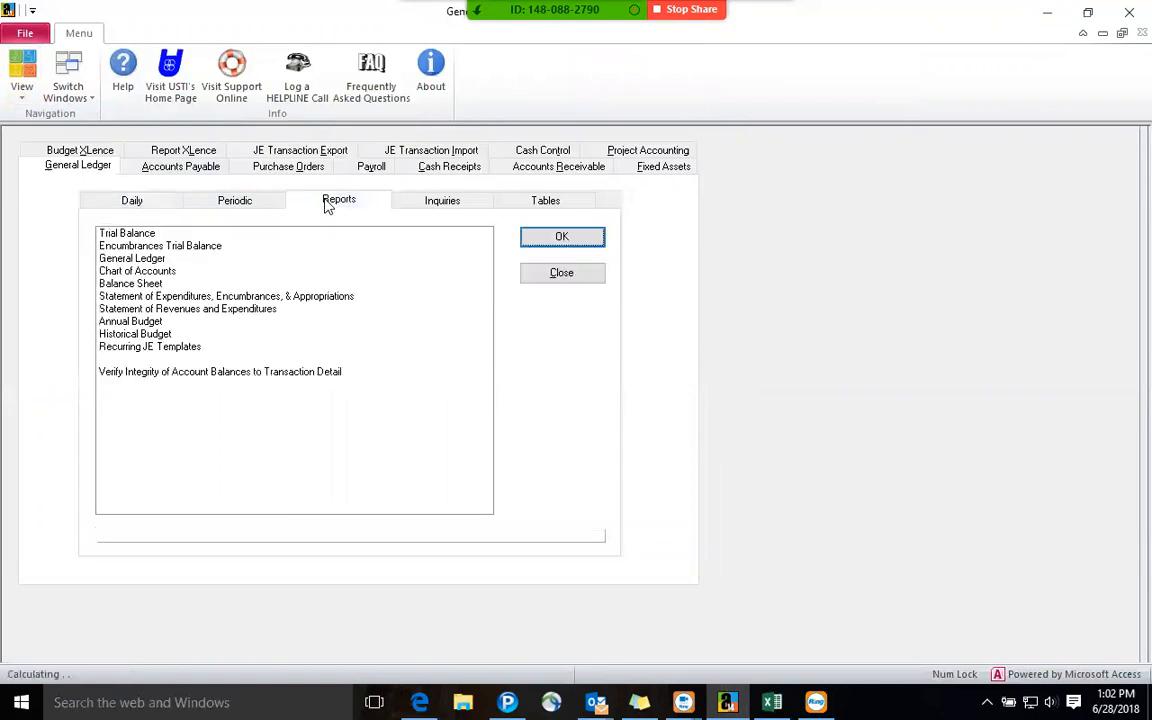
{"action": "left_click", "coordinate": [294, 298]}
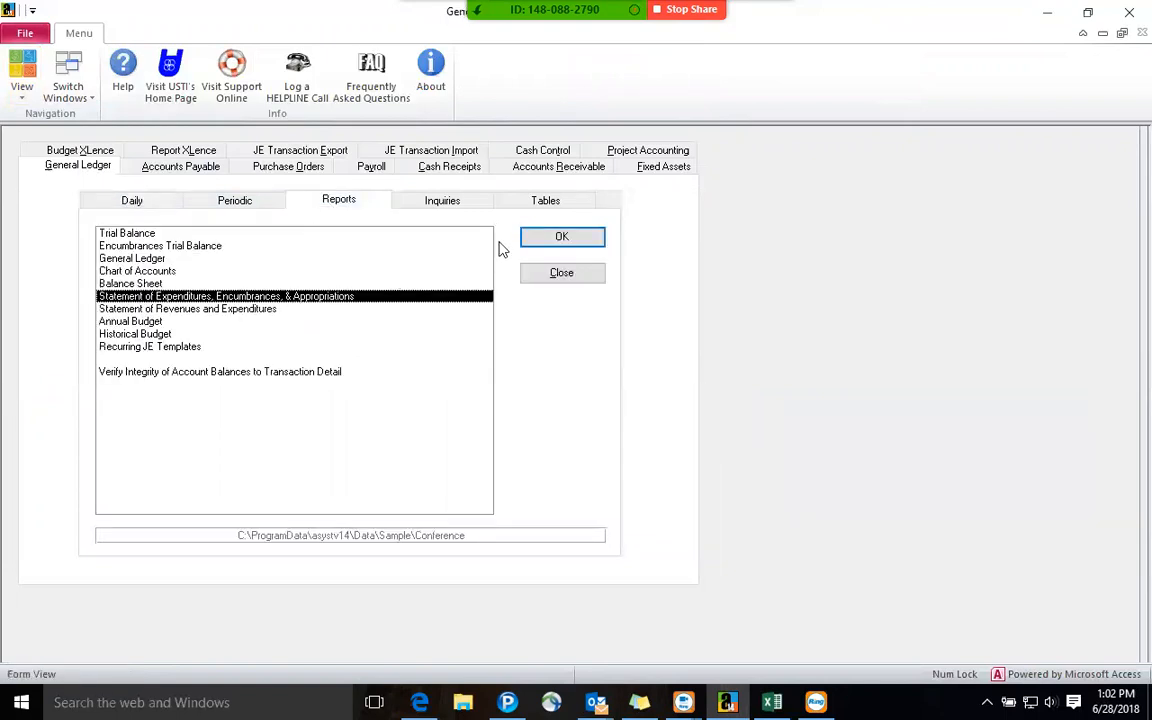
{"action": "left_click", "coordinate": [548, 242]}
- Preview the statement for fiscal year 2014, period 01, with Department as the secondary subtotal, examine its encumbered balances, and close it
{"action": "left_click", "coordinate": [564, 199]}
{"action": "left_click", "coordinate": [555, 213]}
{"action": "left_click", "coordinate": [658, 197]}
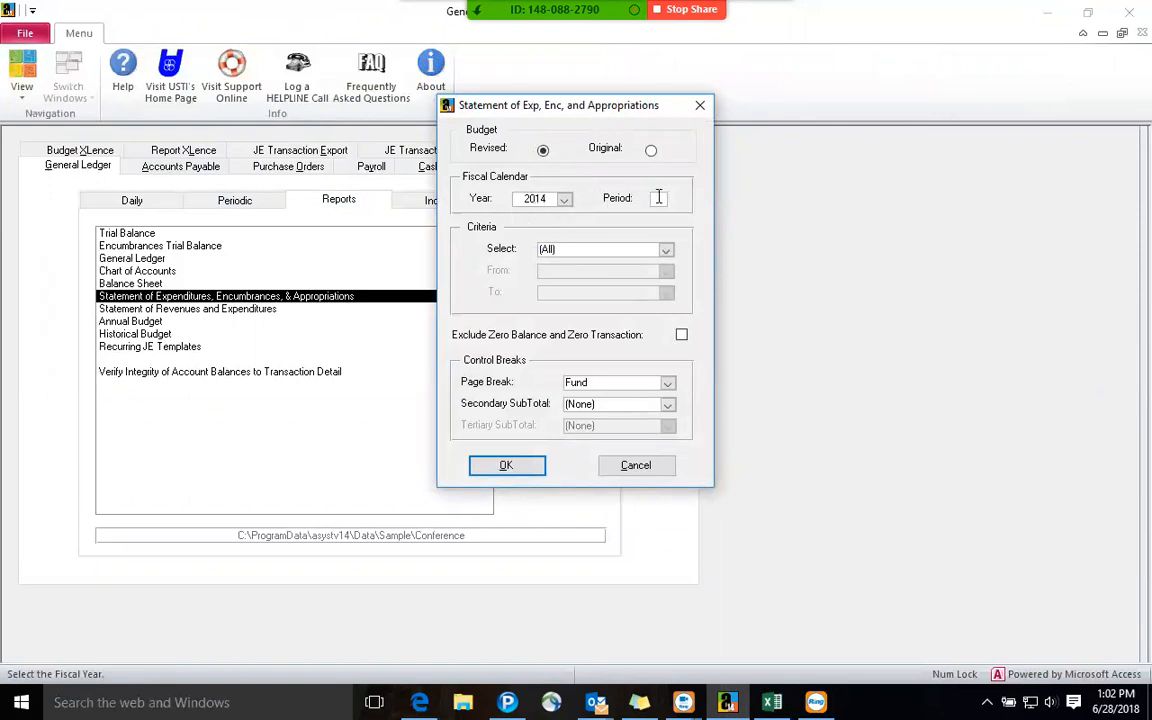
{"action": "type", "text": "01"}
{"action": "left_click", "coordinate": [668, 404]}
{"action": "left_click", "coordinate": [620, 441]}
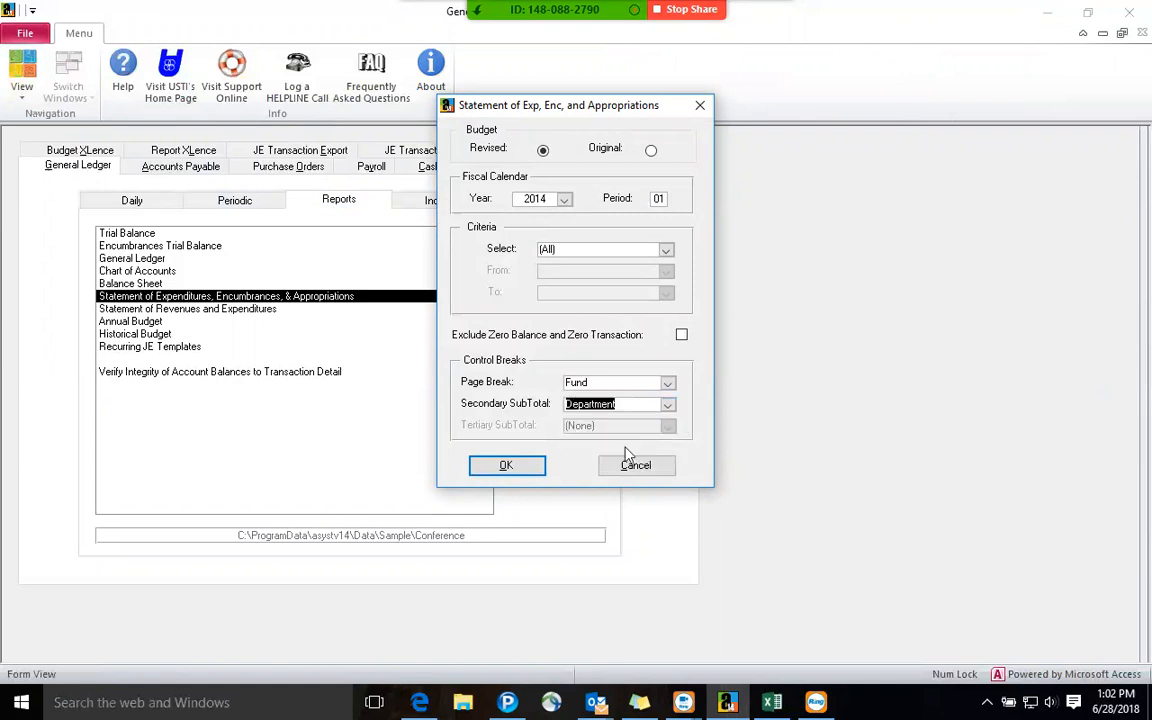
{"action": "left_click", "coordinate": [515, 465]}
{"action": "left_click", "coordinate": [544, 352]}
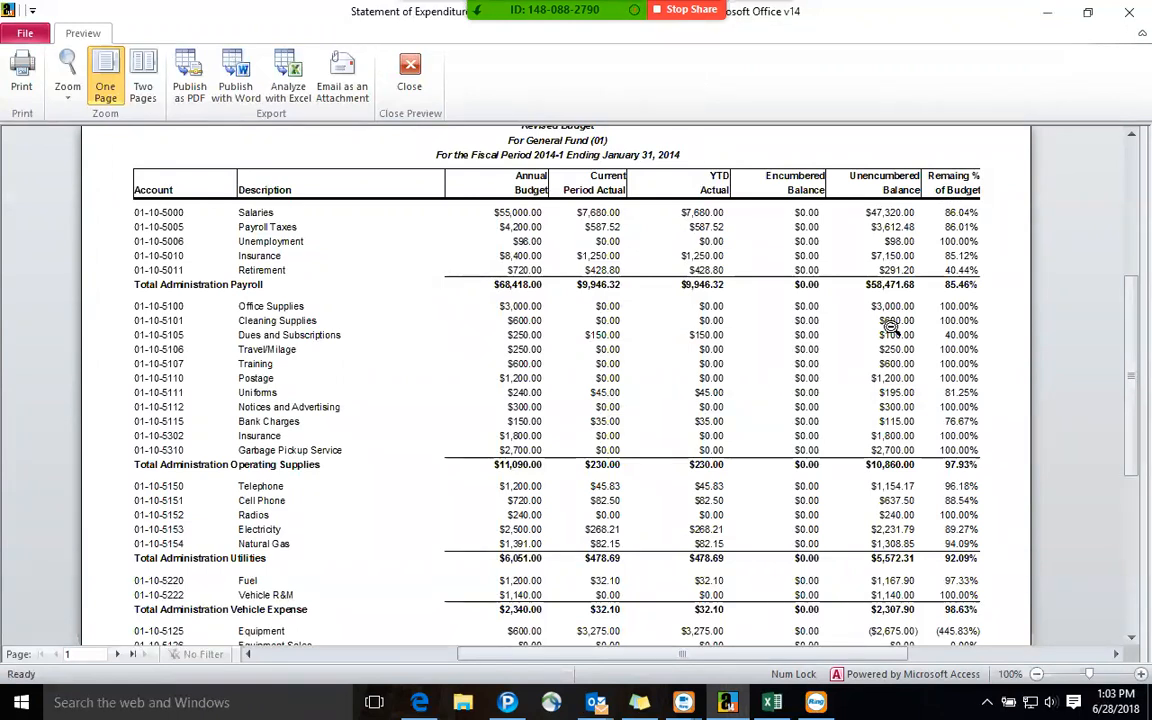
{"action": "left_click", "coordinate": [414, 90]}
- Review the Purchase Orders Configuration Maintenance settings for numbering, PO type, budget checking, approval and instructions, and close the form
{"action": "left_click", "coordinate": [255, 166]}
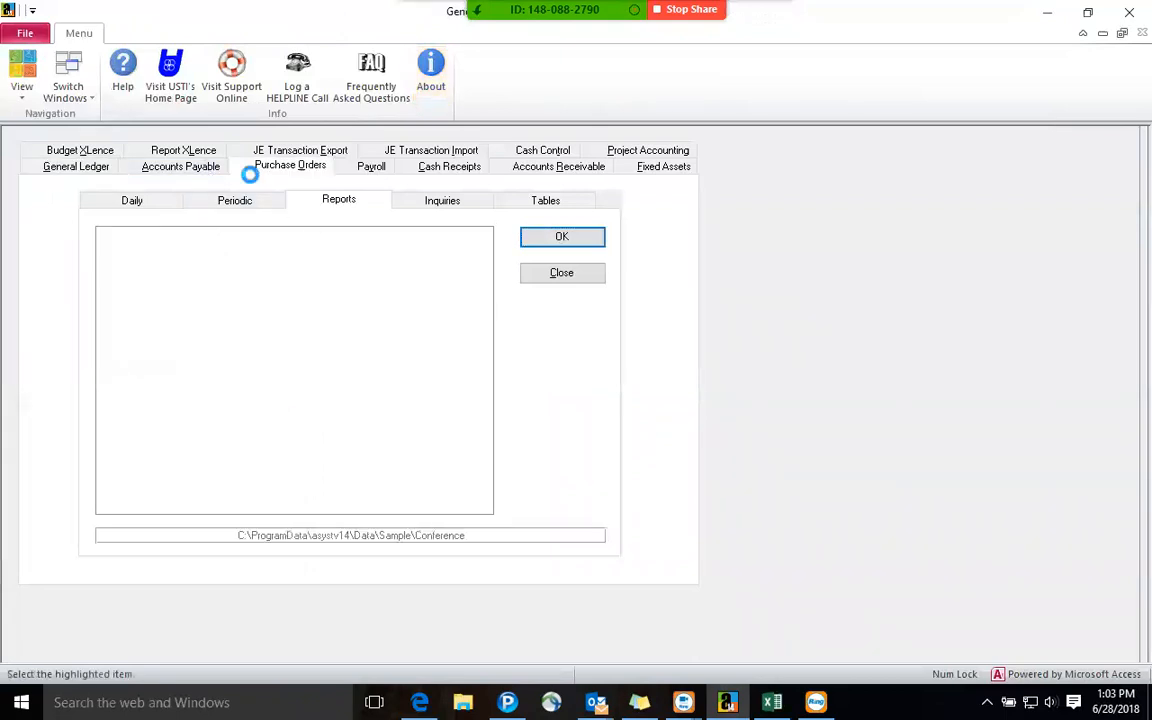
{"action": "left_click", "coordinate": [147, 198]}
{"action": "double_click", "coordinate": [136, 238]}
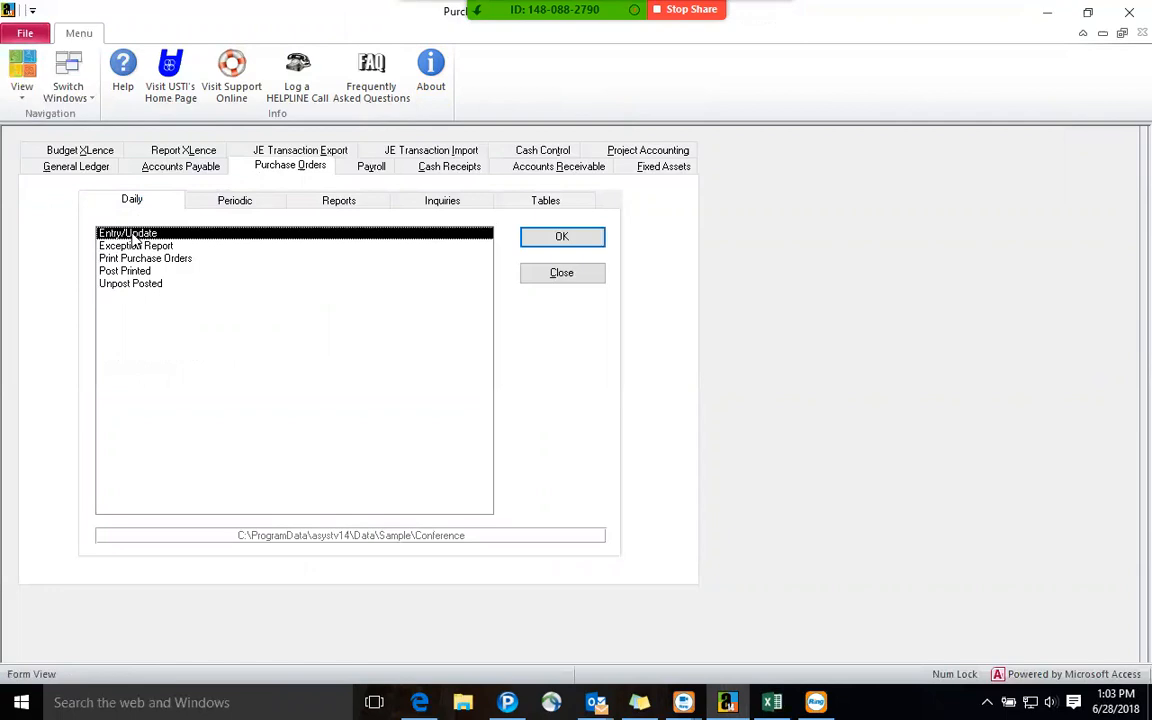
{"action": "left_click", "coordinate": [534, 202]}
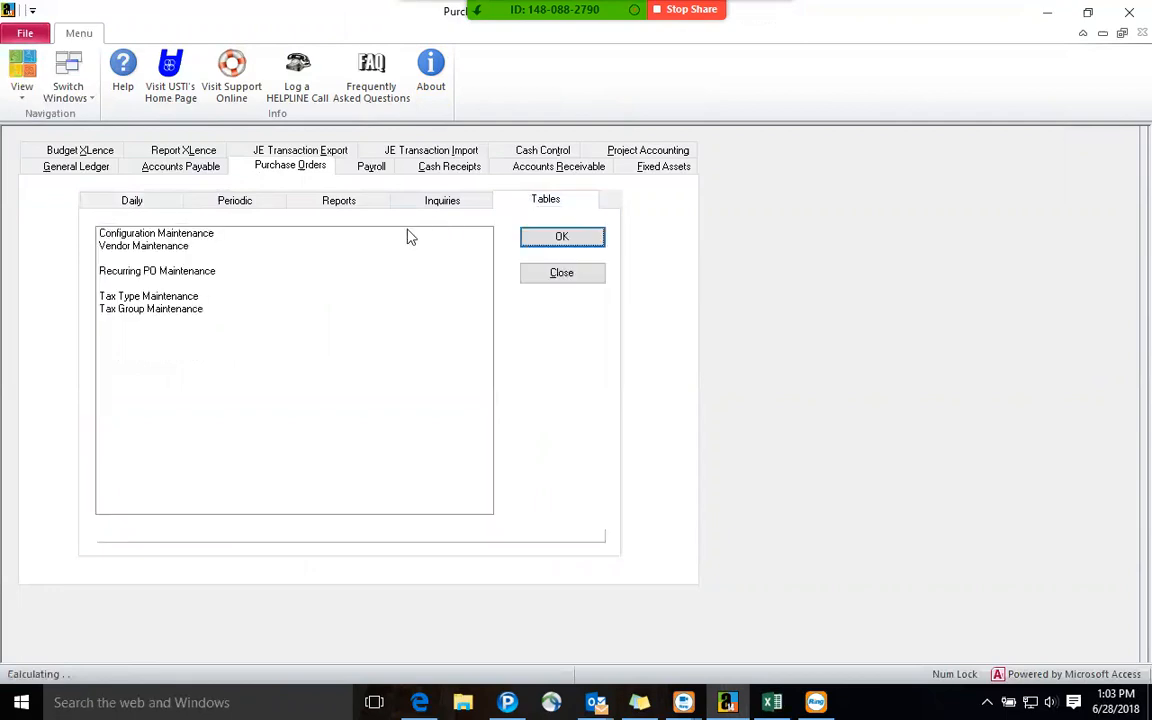
{"action": "left_click", "coordinate": [223, 236]}
{"action": "left_click", "coordinate": [589, 240]}
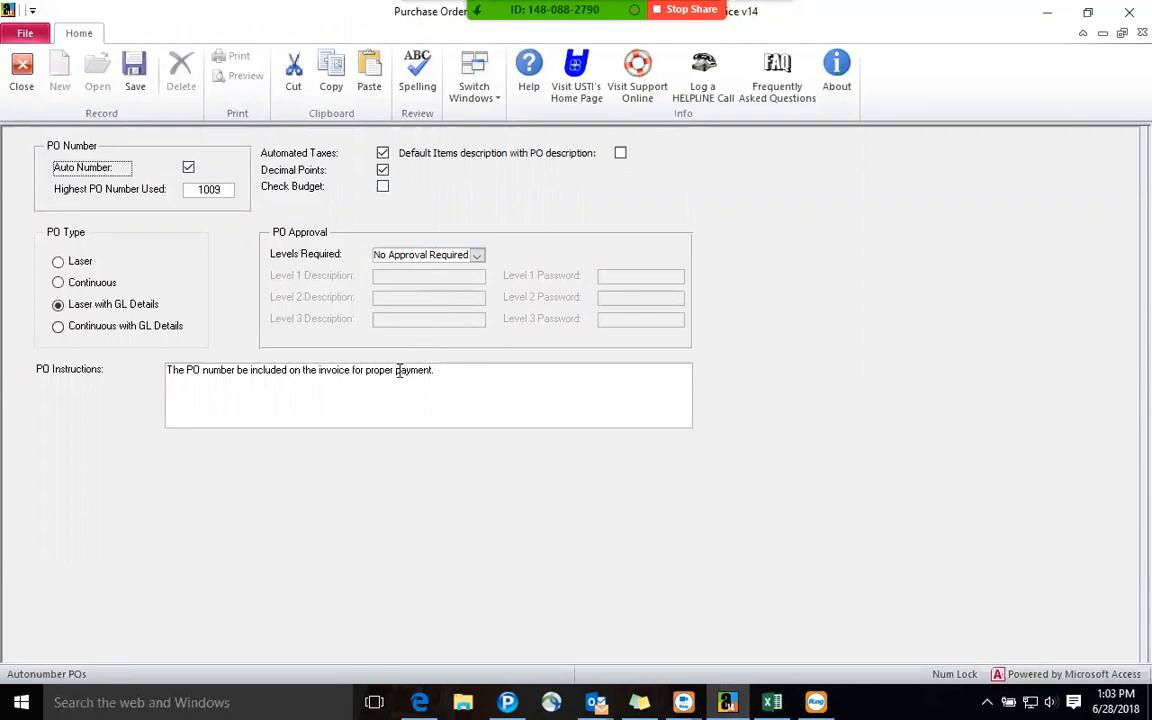
{"action": "left_click", "coordinate": [21, 72]}
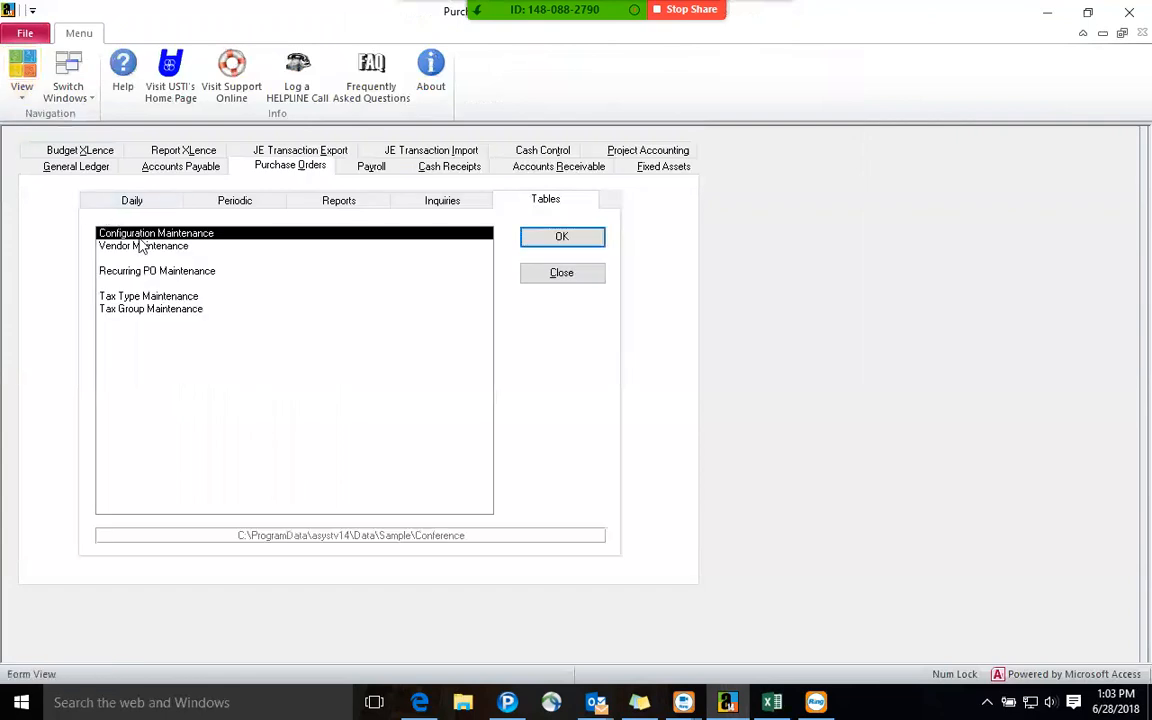
- Run Print Purchase Orders from the daily functions with the User ID left blank to preview the orders
{"action": "left_click", "coordinate": [133, 199]}
{"action": "left_click", "coordinate": [142, 233]}
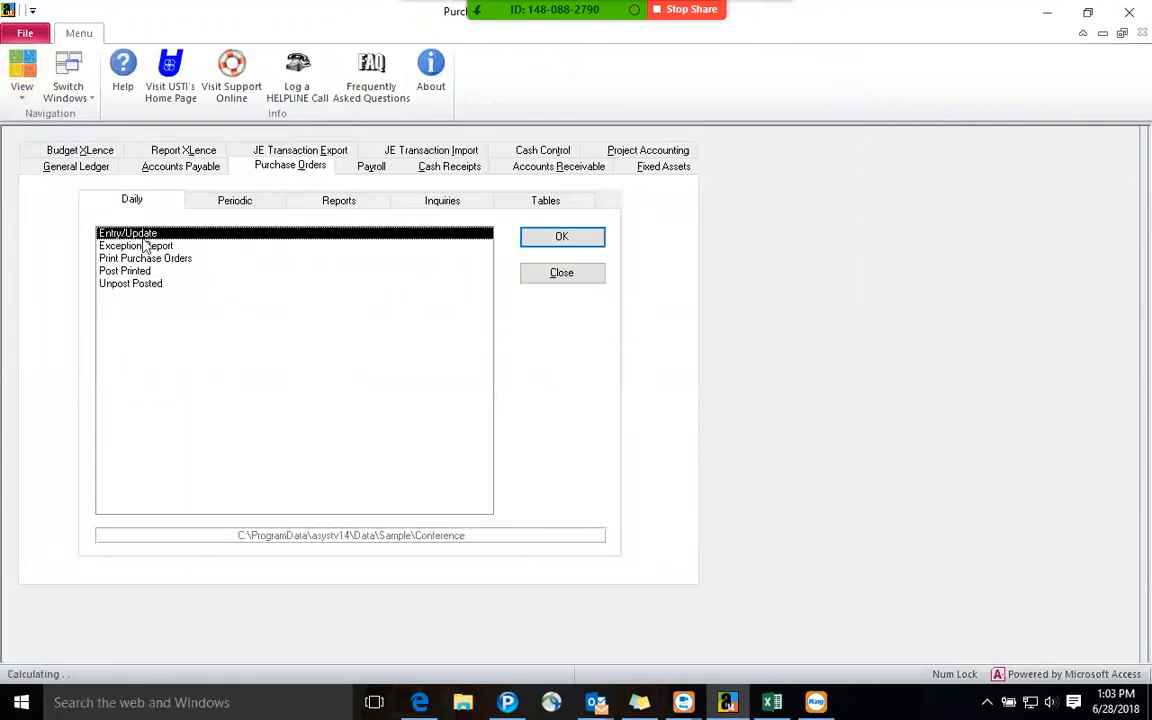
{"action": "left_click", "coordinate": [143, 245]}
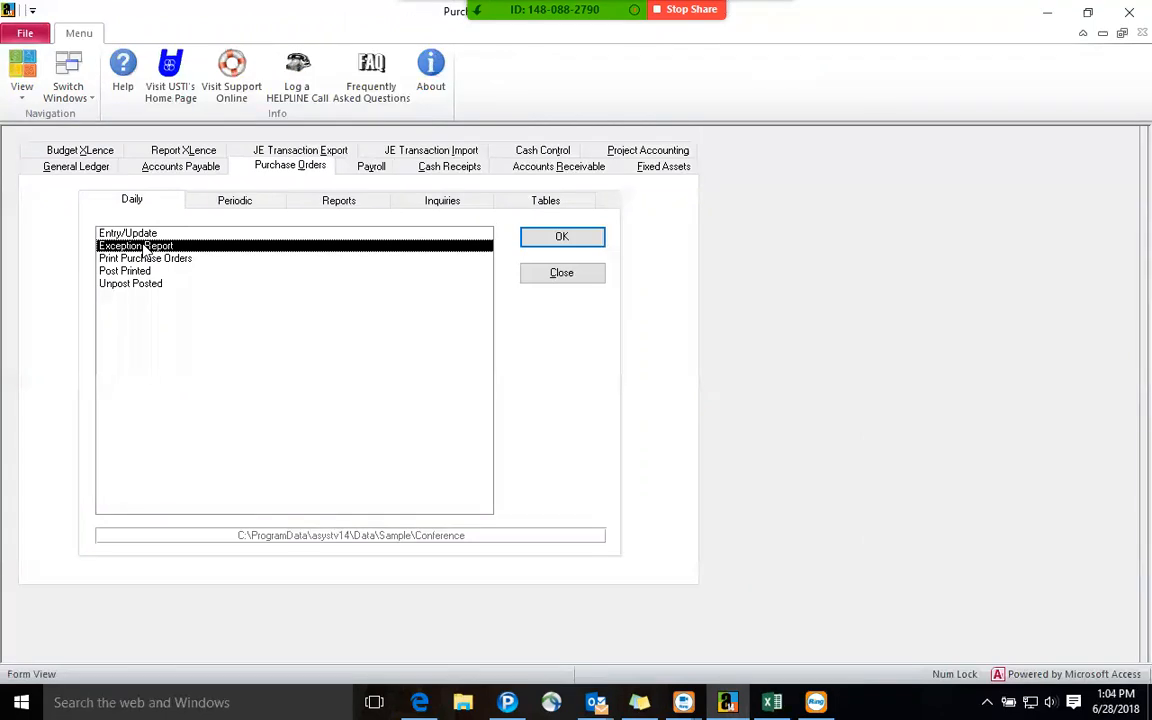
{"action": "left_click", "coordinate": [143, 258]}
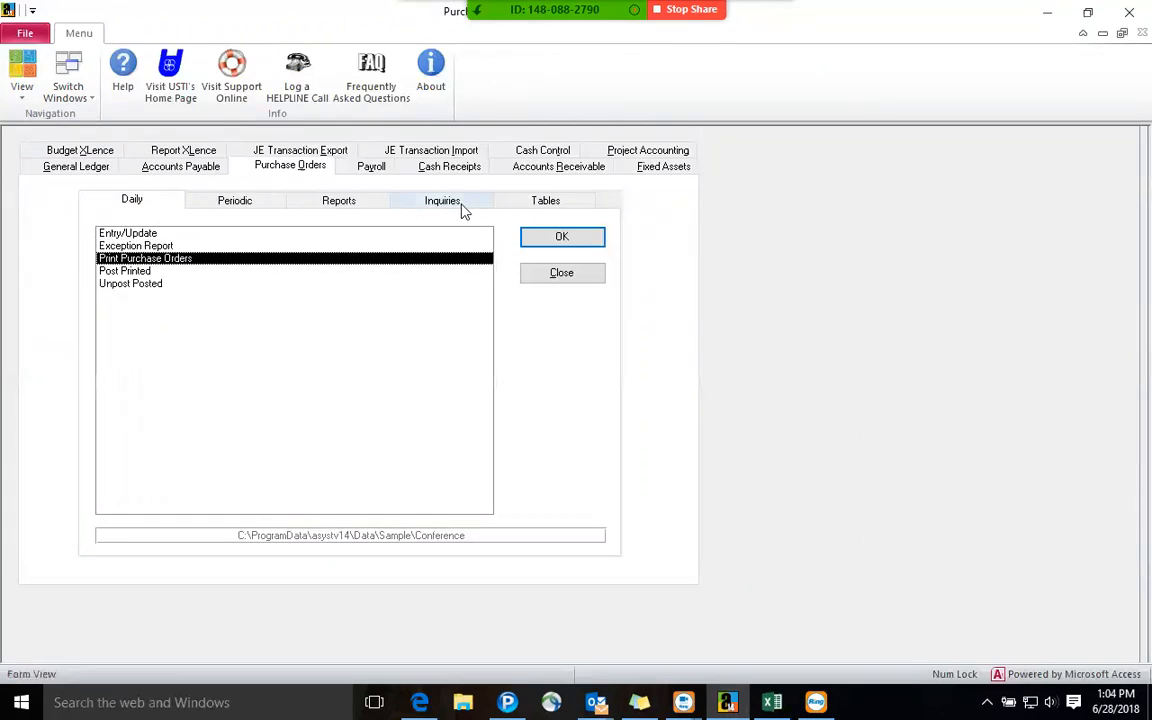
{"action": "left_click", "coordinate": [530, 237]}
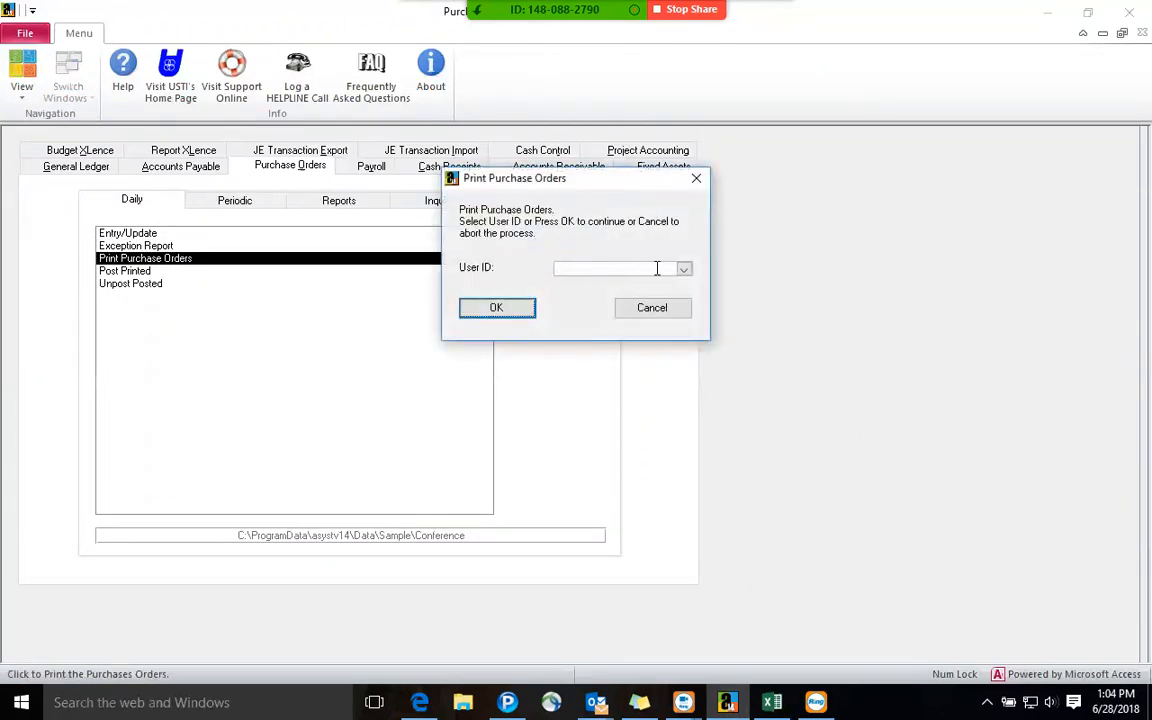
{"action": "left_click", "coordinate": [514, 316]}
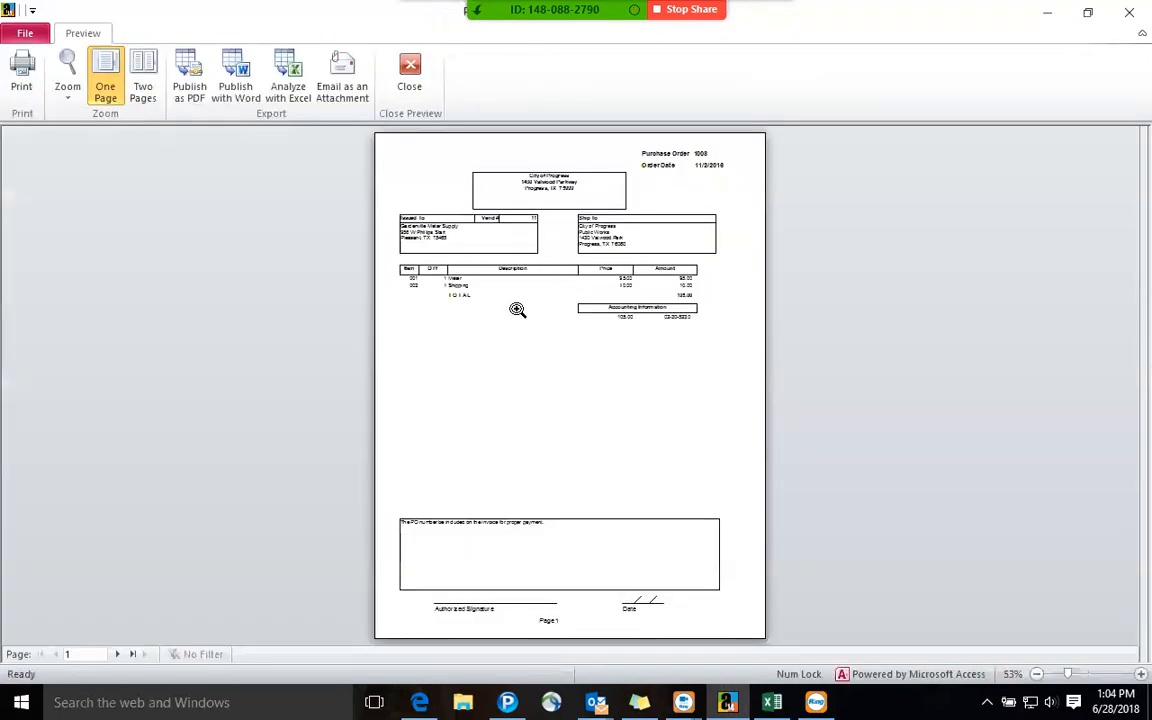
- Examine the purchase order preview's header, vendor, line items and accounting information at full size, and close it
{"action": "left_click", "coordinate": [517, 310]}
{"action": "mouse_move", "coordinate": [1127, 327]}
{"action": "left_mouse_down"}
{"action": "mouse_move", "coordinate": [1128, 257]}
{"action": "mouse_move", "coordinate": [1127, 418]}
{"action": "mouse_move", "coordinate": [1127, 296]}
{"action": "left_mouse_up"}
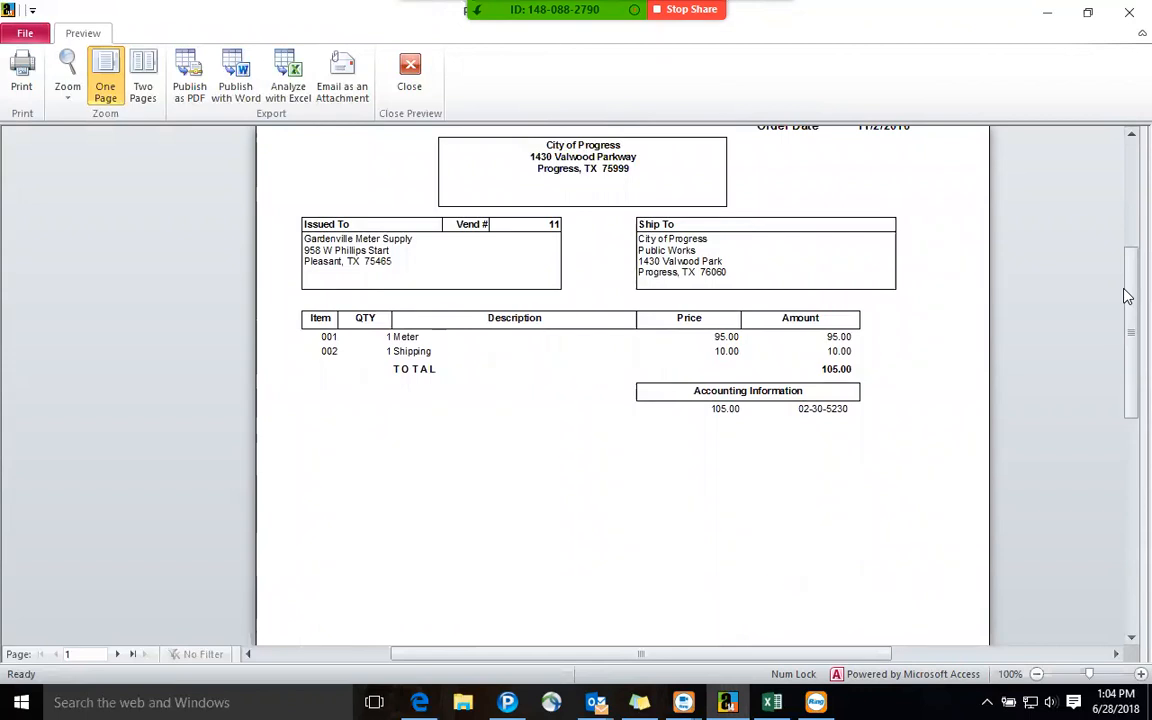
{"action": "left_click_drag", "start_coordinate": [1127, 296], "coordinate": [1126, 262]}
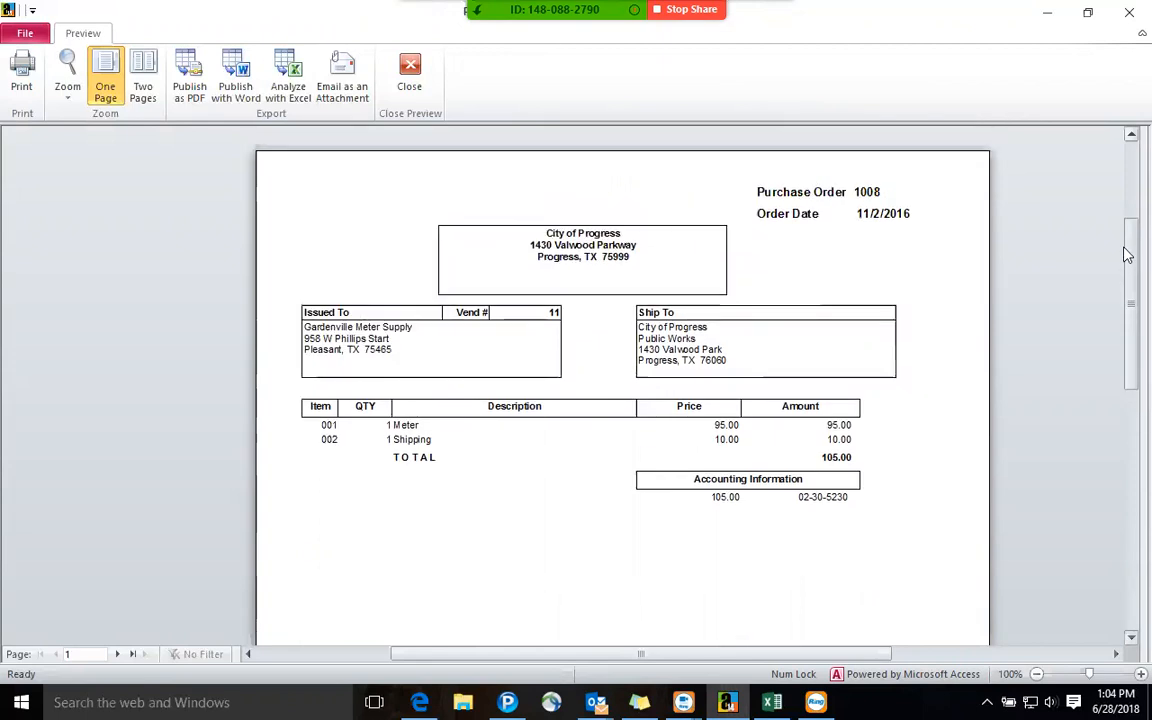
{"action": "left_click", "coordinate": [410, 98]}
{"action": "left_click", "coordinate": [563, 412]}
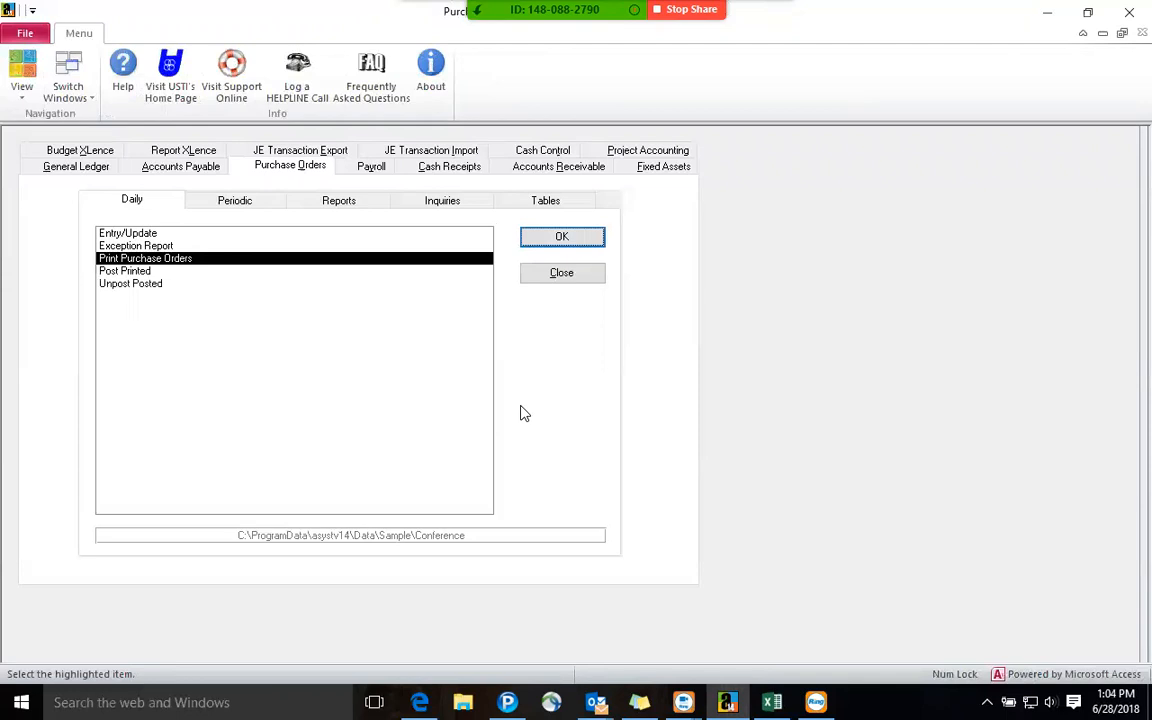
- Open the first Ace Office Supply invoice in Accounts Payable and view the purchase order lookup for its PO Number, leaving it without a selection
{"action": "left_click", "coordinate": [200, 168]}
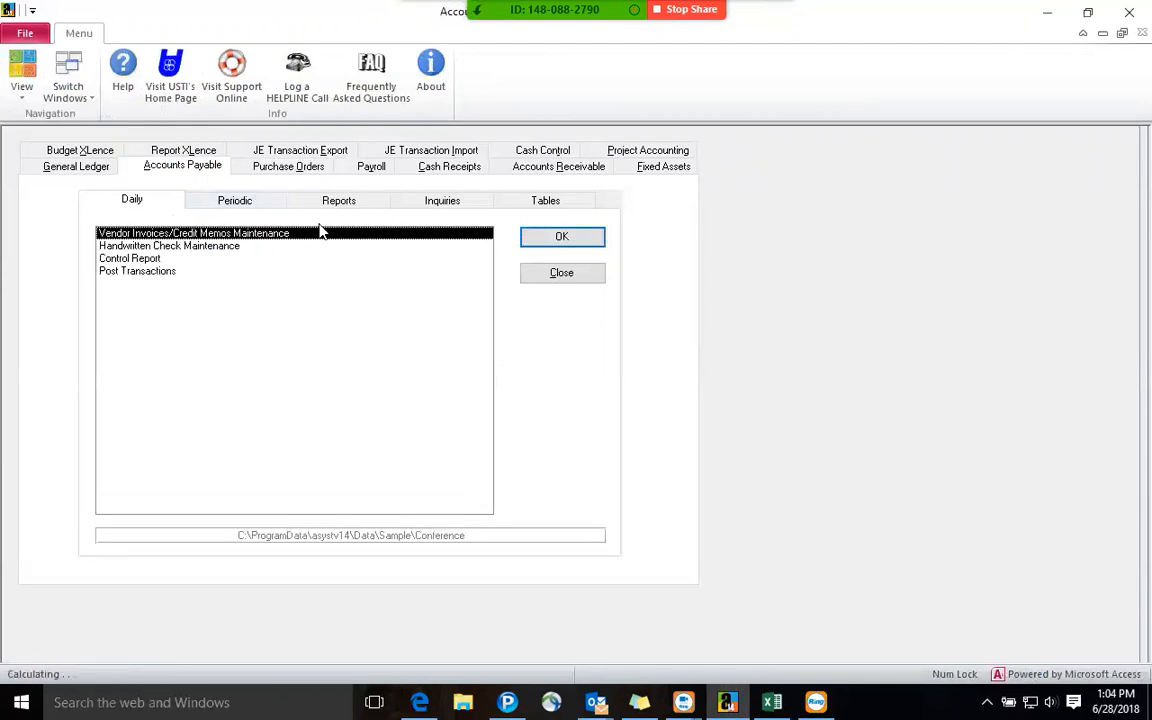
{"action": "left_click", "coordinate": [537, 244]}
{"action": "left_click", "coordinate": [148, 80]}
{"action": "left_click", "coordinate": [679, 430]}
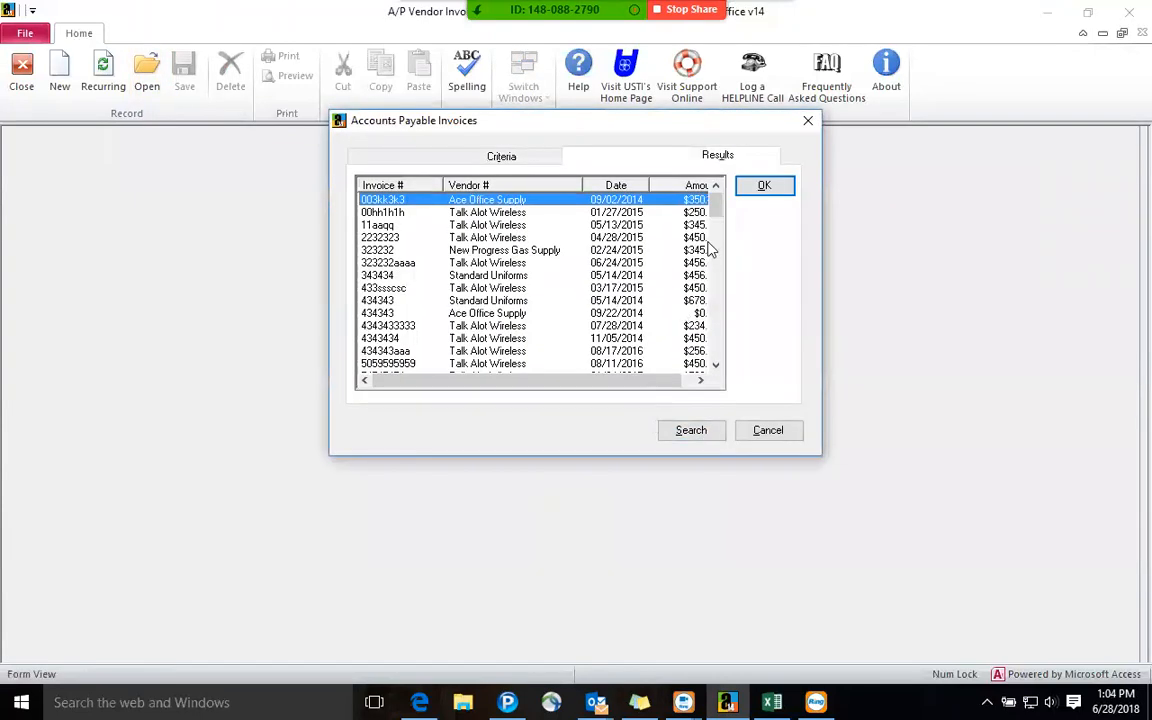
{"action": "left_click", "coordinate": [760, 187]}
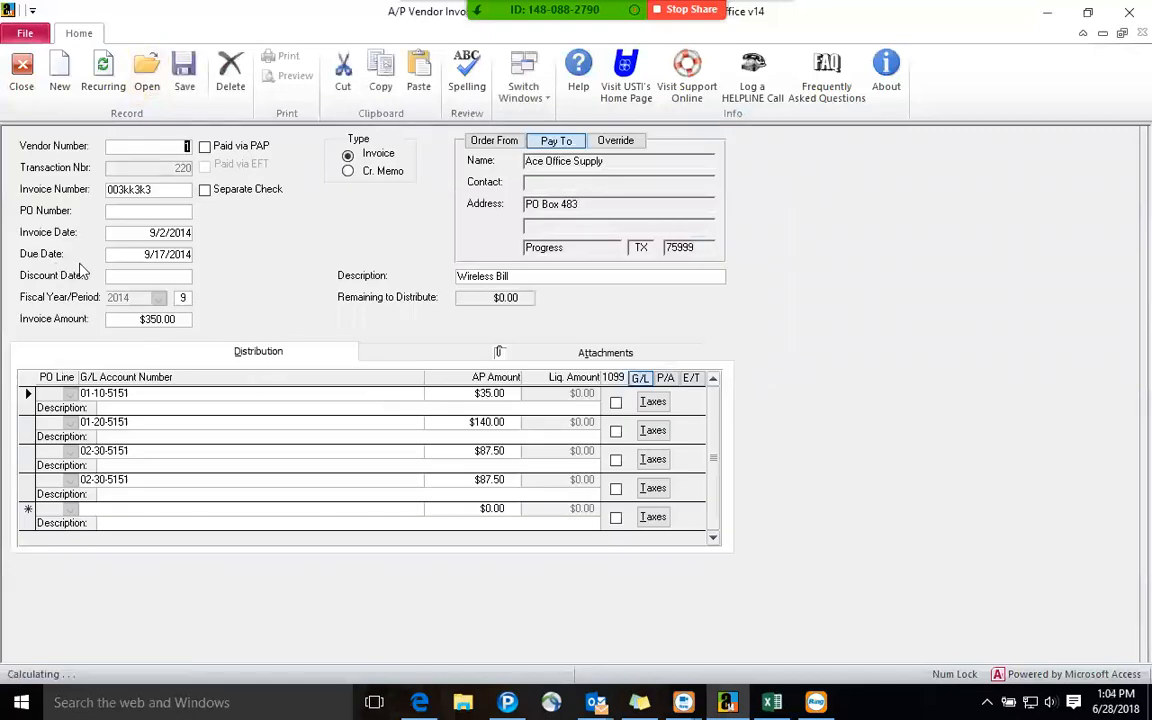
{"action": "double_click", "coordinate": [112, 211]}
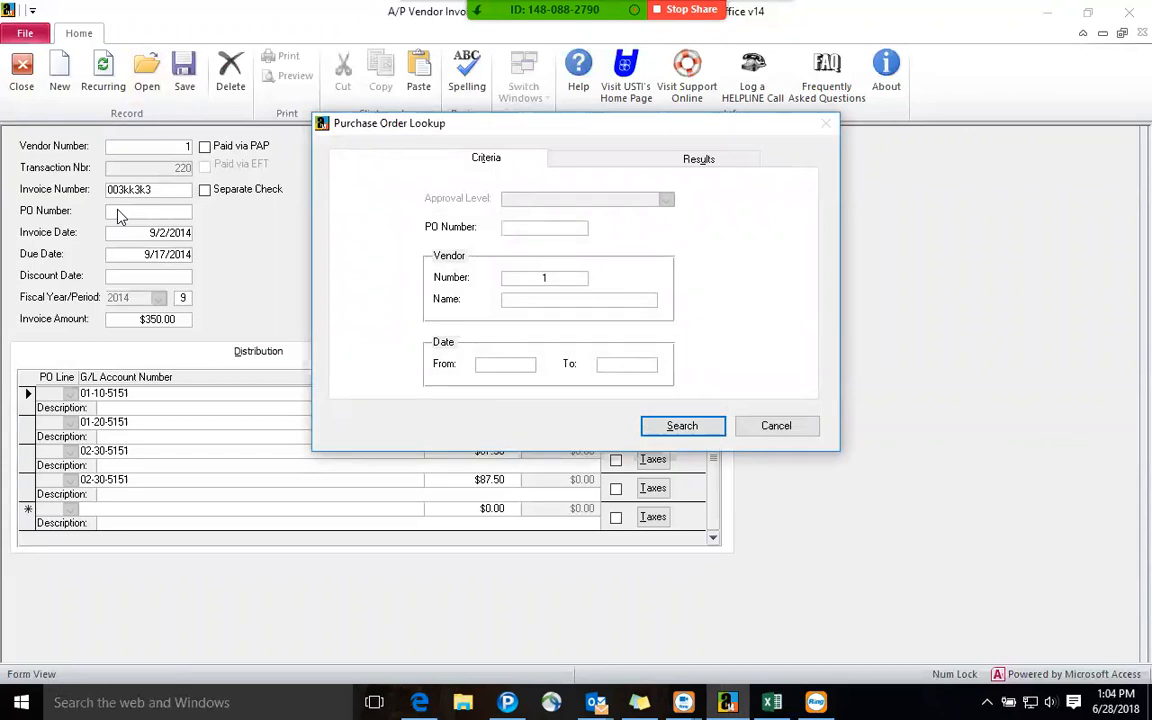
{"action": "left_click", "coordinate": [806, 429]}
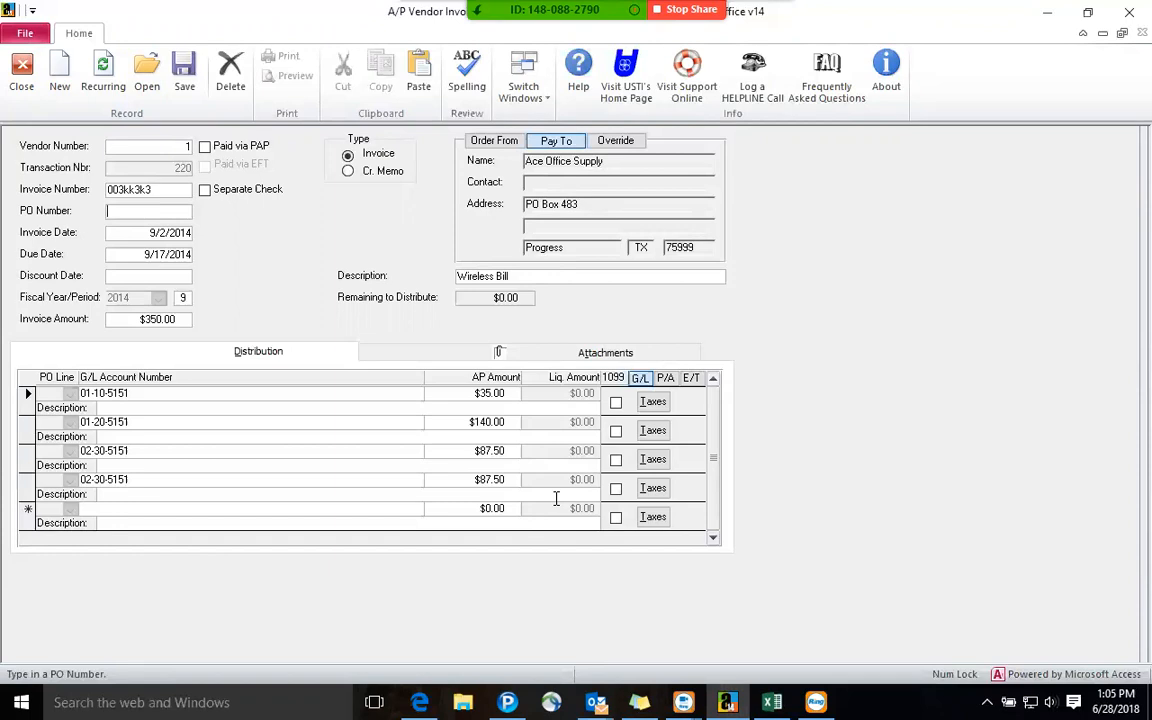
- Close the vendor invoice and review the Purchase Orders daily and periodic functions, including Liquidate PO Encumbrances and the Year End Open Encumbrance Report
{"action": "left_click", "coordinate": [21, 70]}
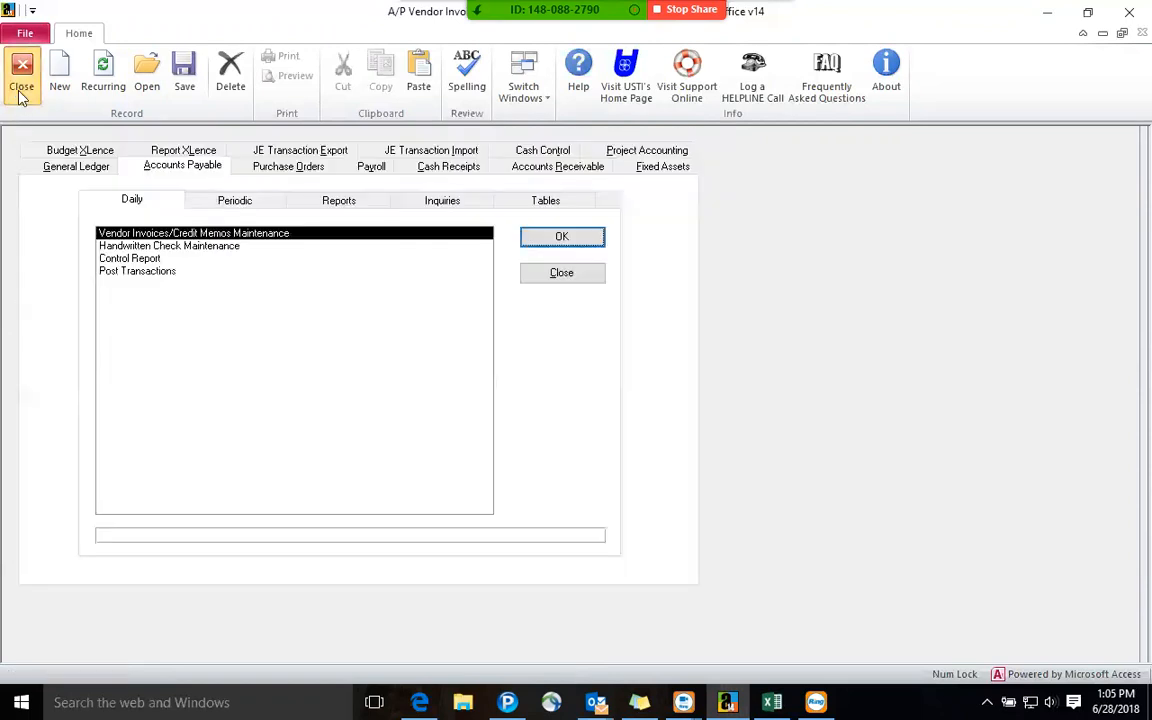
{"action": "left_click", "coordinate": [299, 169]}
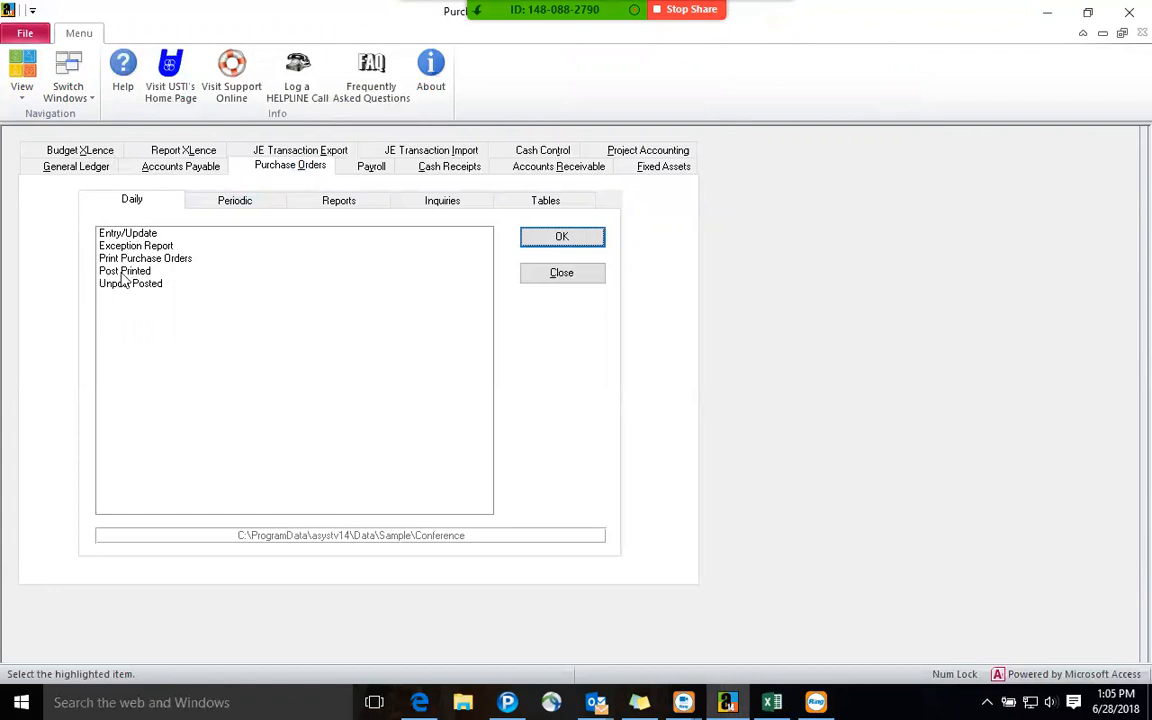
{"action": "left_click", "coordinate": [194, 200]}
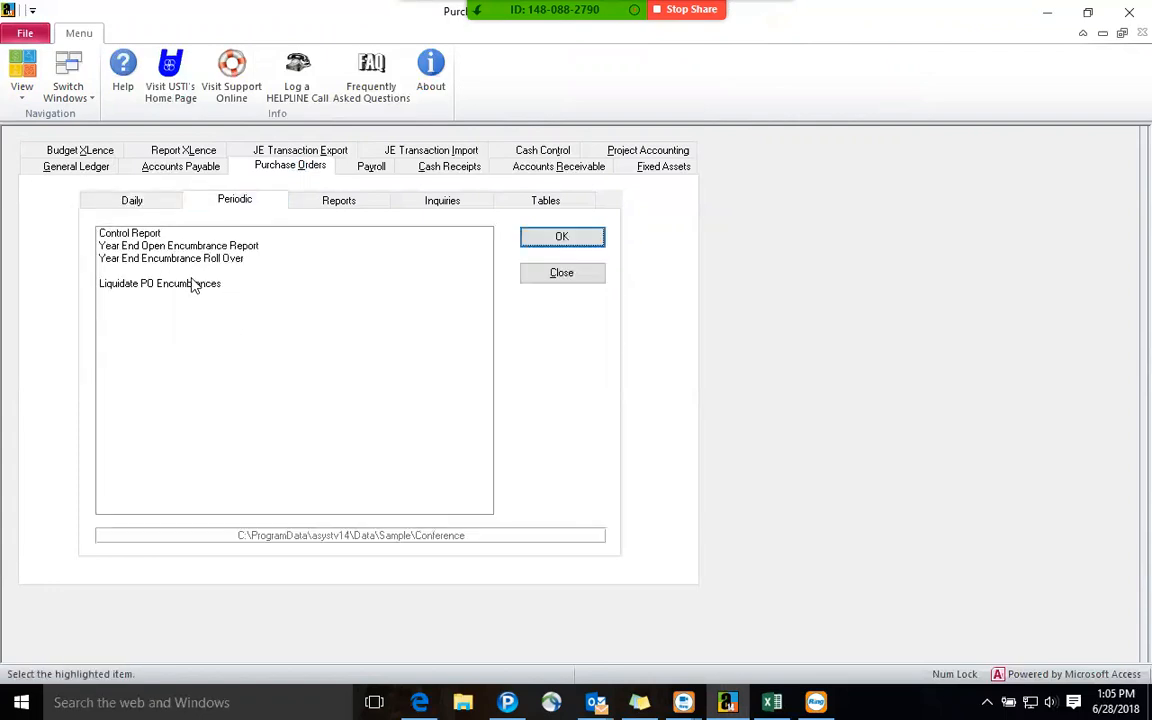
{"action": "left_click", "coordinate": [191, 276]}
{"action": "left_click", "coordinate": [193, 284]}
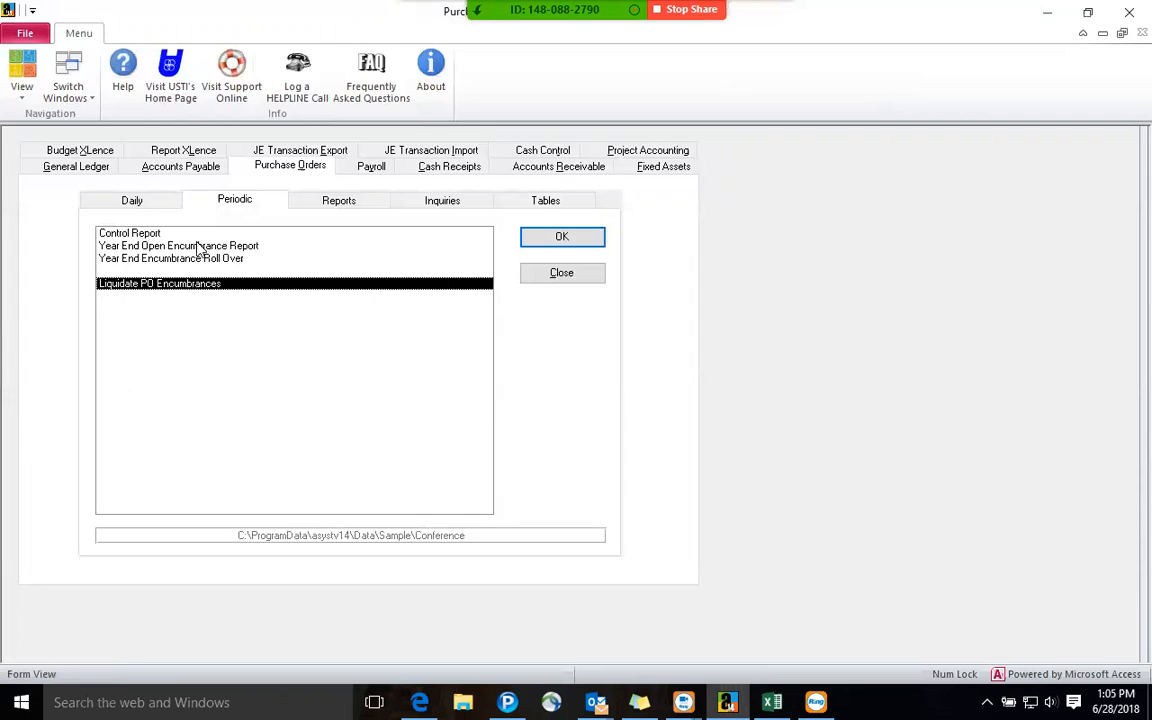
{"action": "left_click", "coordinate": [195, 247]}
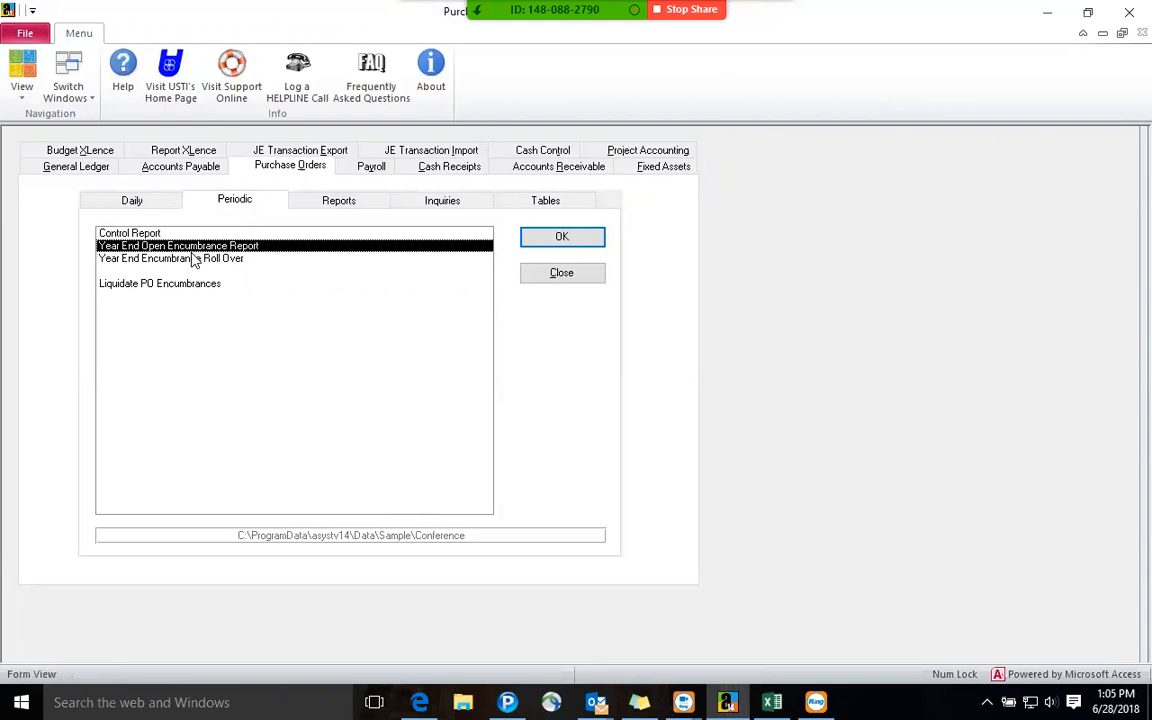
- Run the Open Encumbrances Report ordered by PO, examine its encumbrance amounts and balances at full size, and close the preview
{"action": "left_click", "coordinate": [316, 203]}
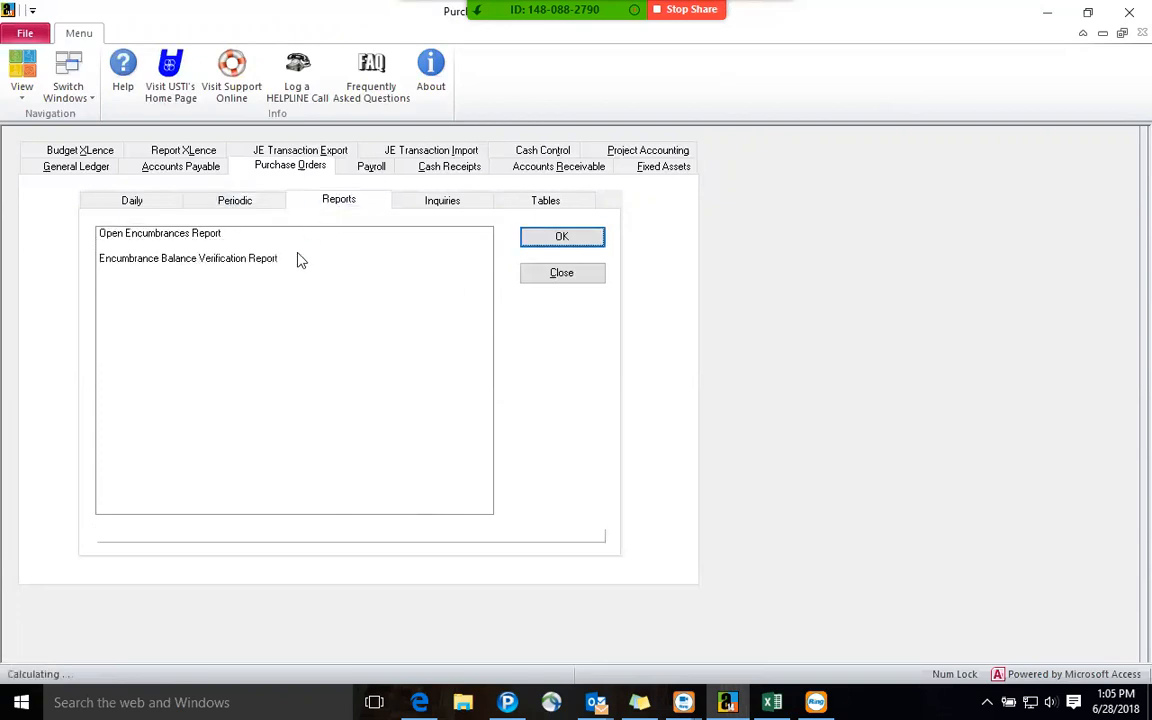
{"action": "left_click", "coordinate": [211, 235]}
{"action": "left_click", "coordinate": [541, 242]}
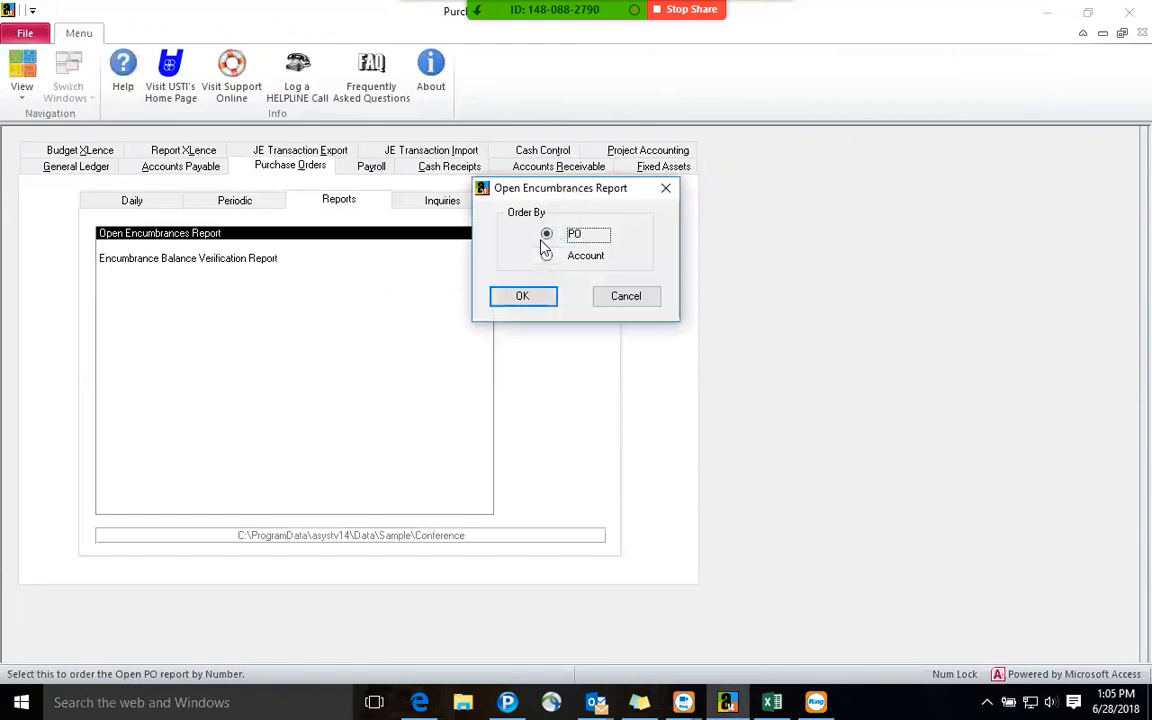
{"action": "left_click", "coordinate": [523, 297]}
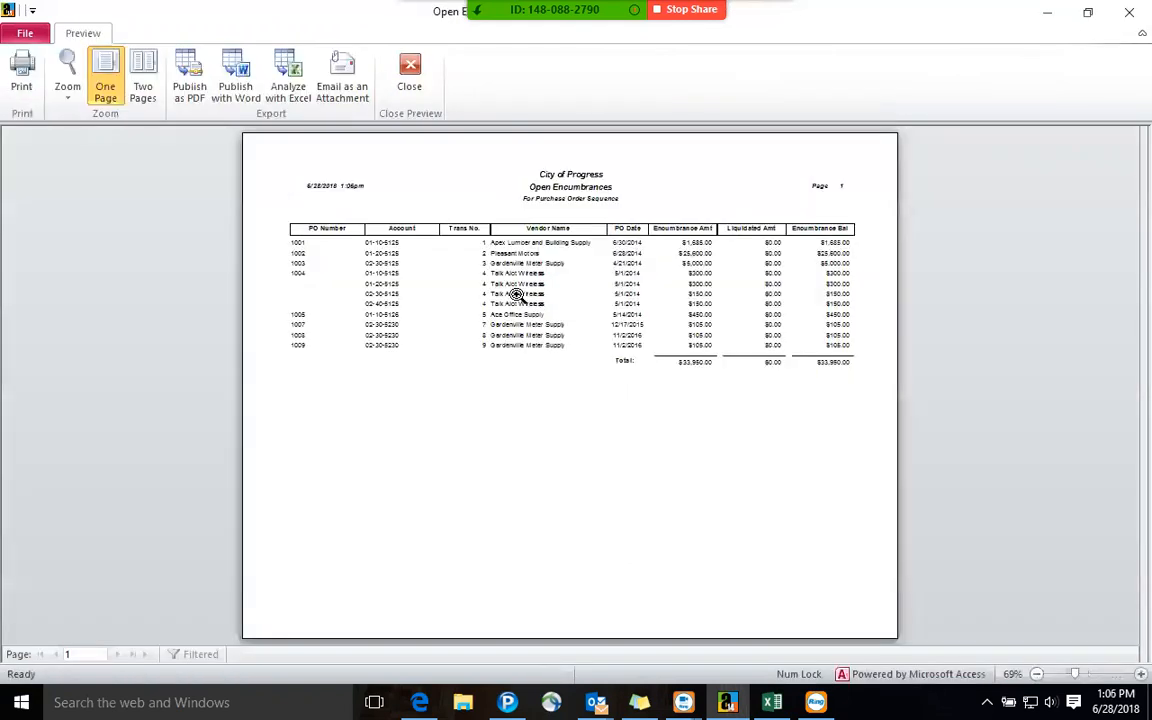
{"action": "left_click", "coordinate": [522, 298]}
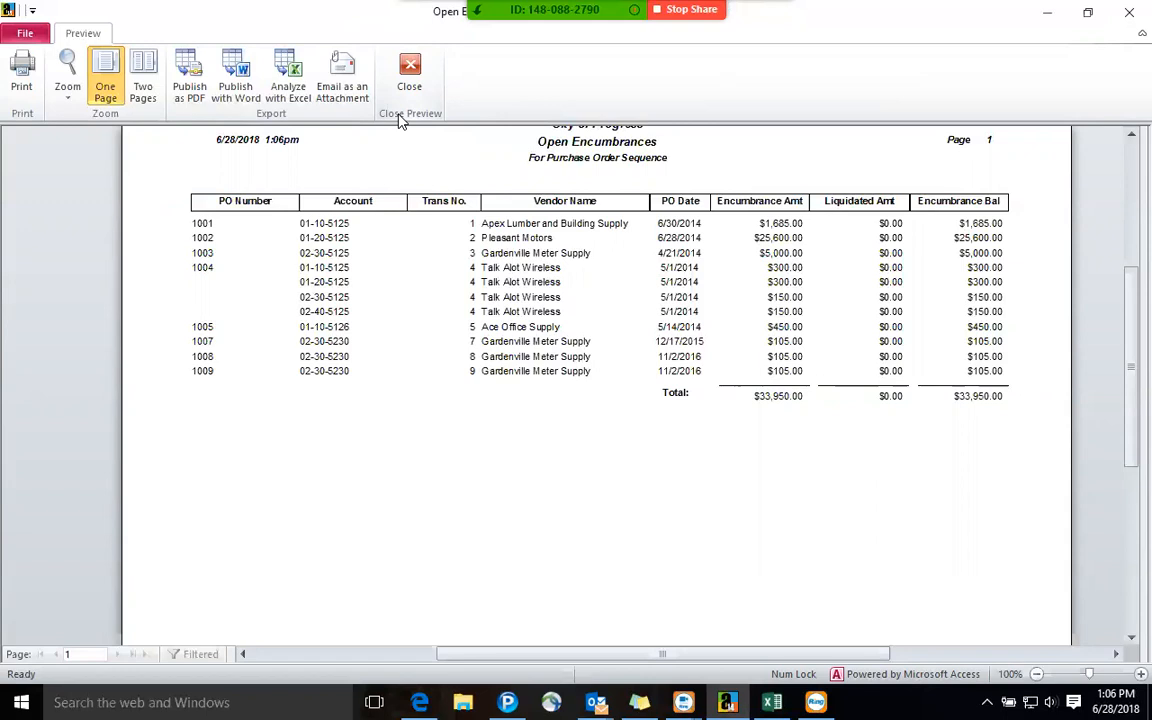
{"action": "left_click", "coordinate": [408, 76]}
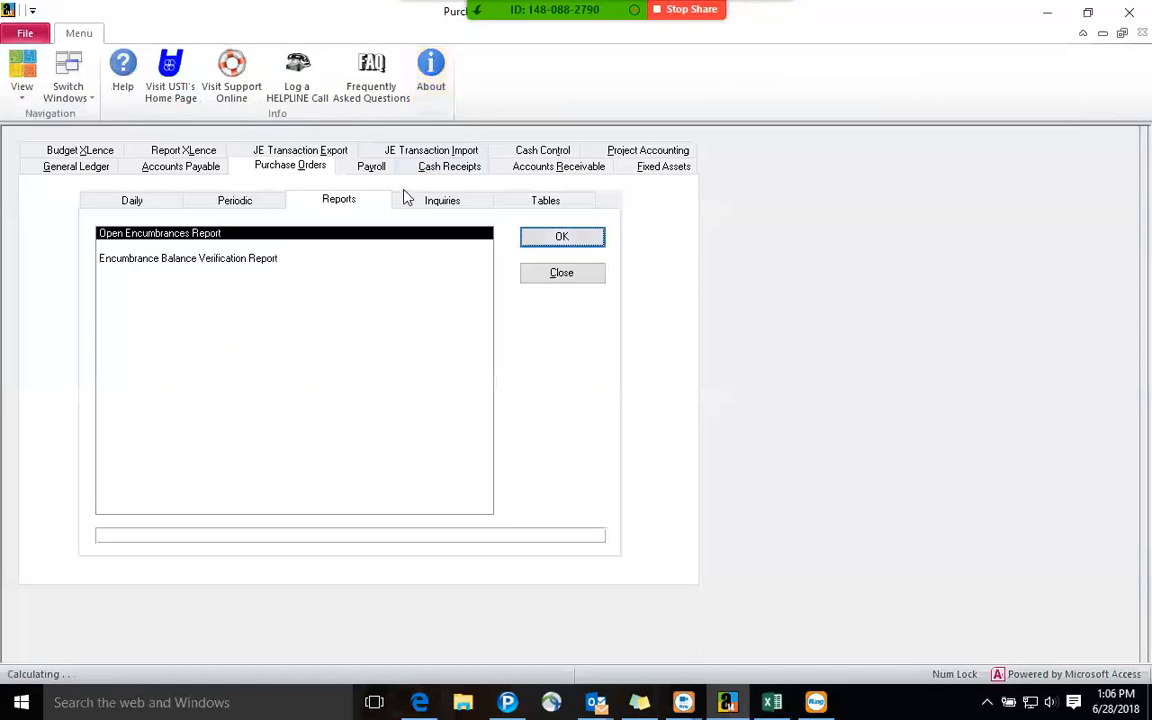
- Run the Open/Closed PO Inquiry for open orders, view the Apex Lumber and Building Supply order's items and encumbrance accounting, and close the inquiry
{"action": "left_click", "coordinate": [190, 234]}
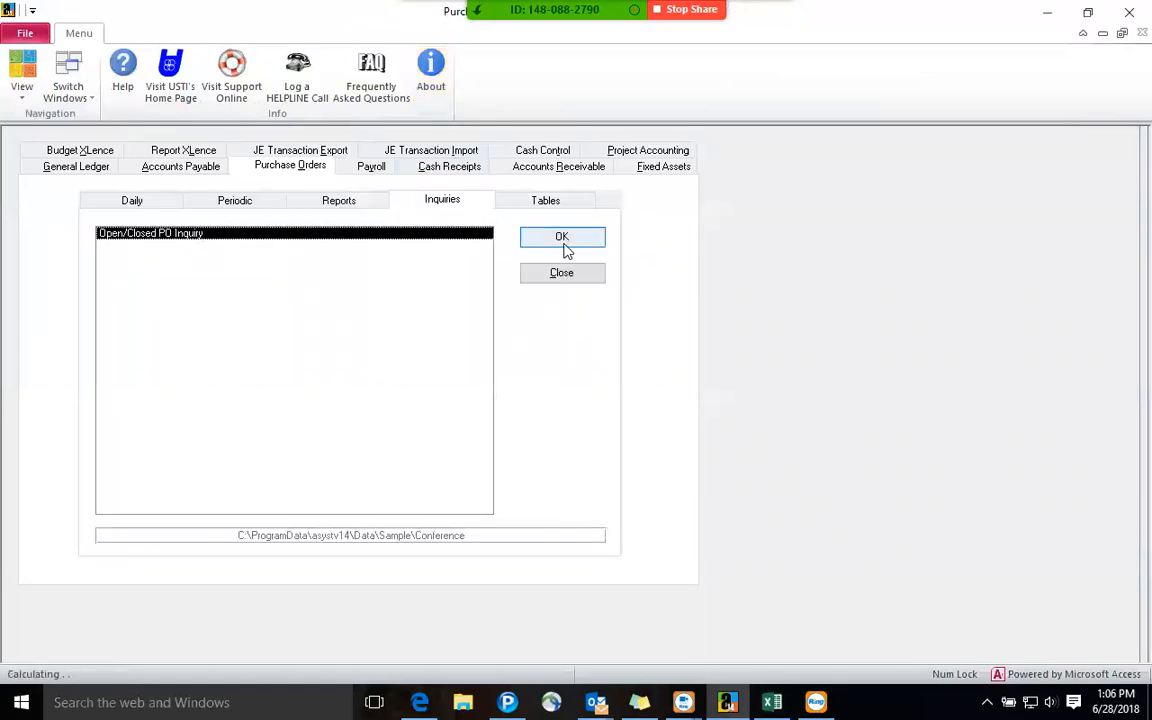
{"action": "left_click", "coordinate": [562, 238]}
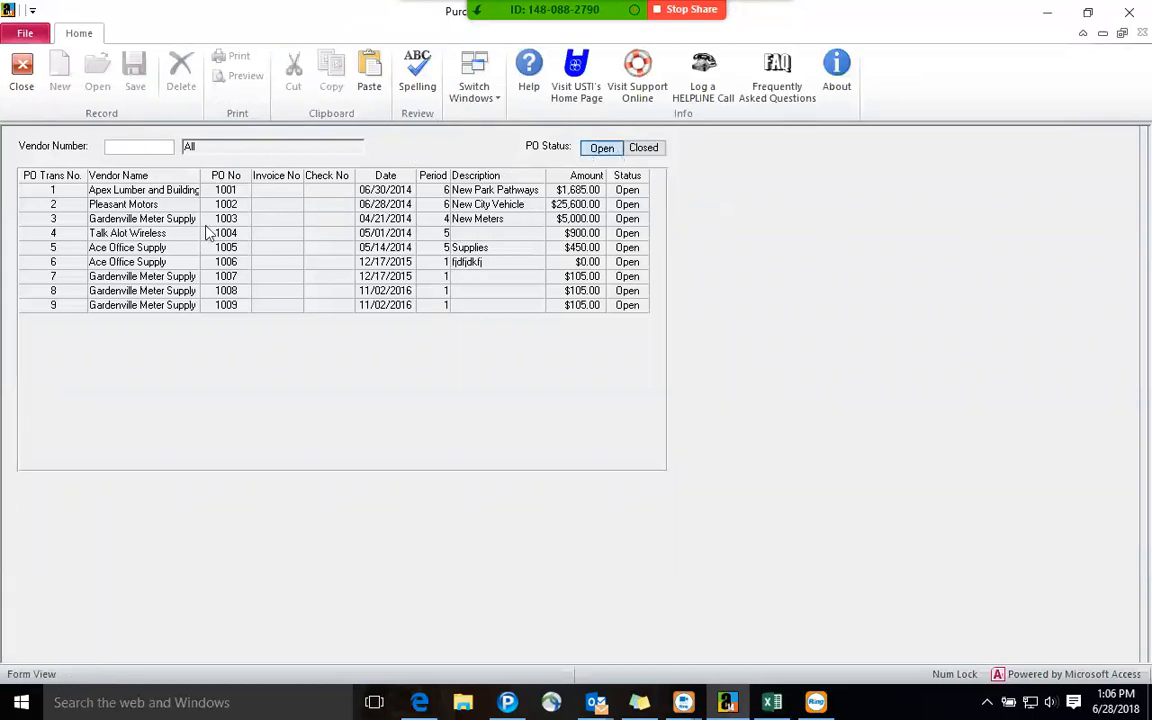
{"action": "left_click", "coordinate": [590, 150]}
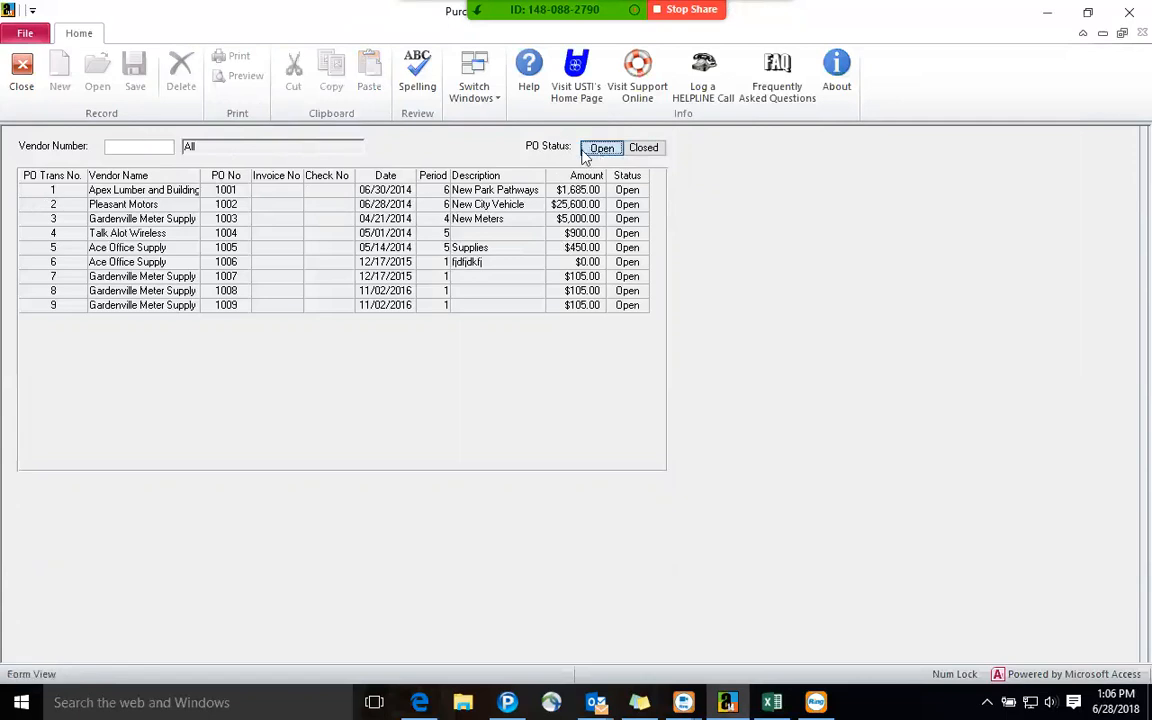
{"action": "double_click", "coordinate": [147, 189]}
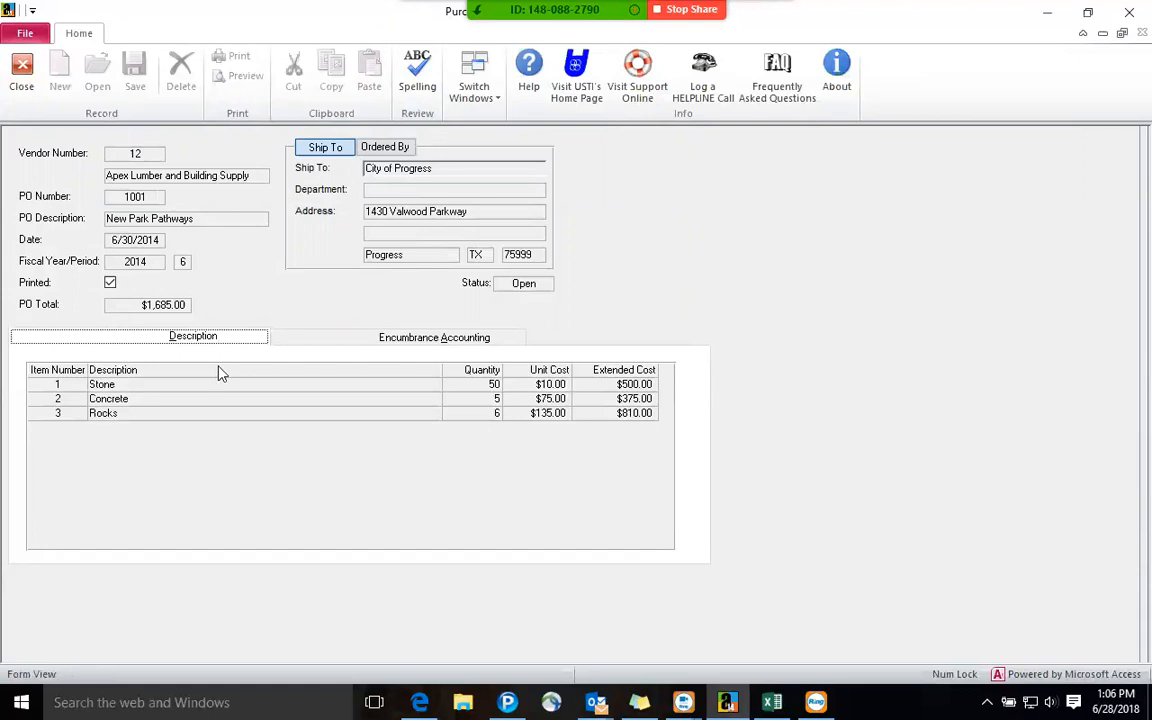
{"action": "left_click", "coordinate": [277, 343]}
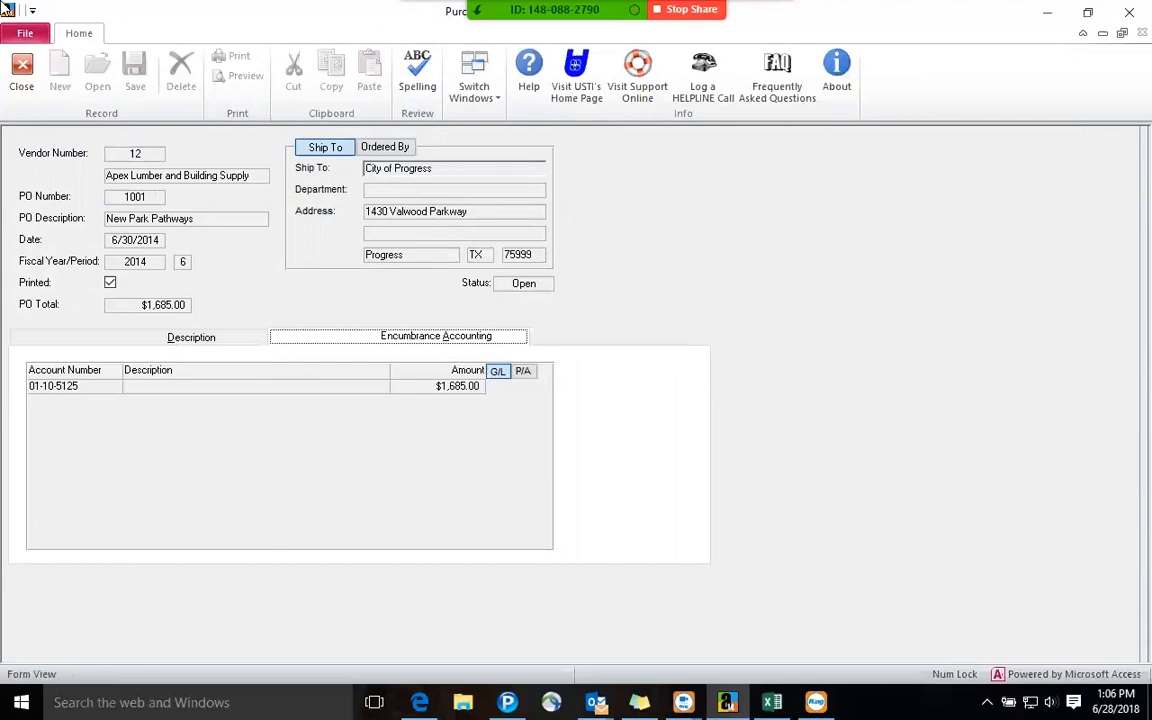
{"action": "left_click", "coordinate": [22, 90]}
{"action": "left_click", "coordinate": [21, 80]}
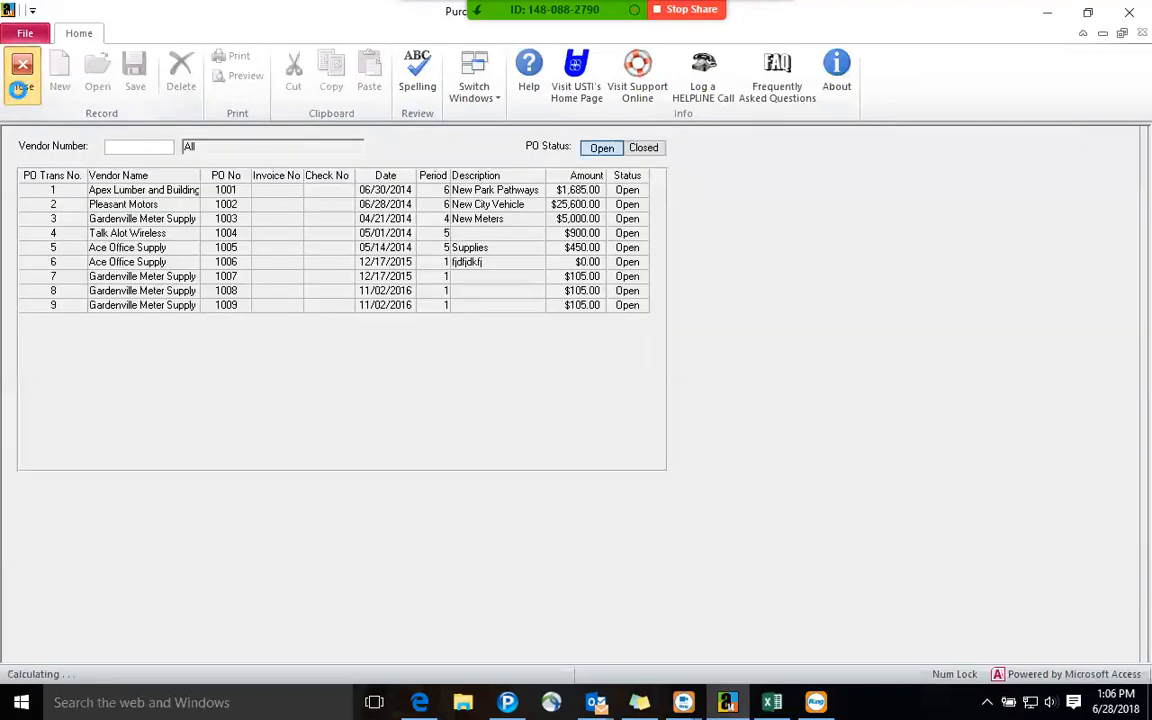
- Review the Purchase Orders table functions for configuration, vendor, recurring PO and tax type maintenance
{"action": "left_click", "coordinate": [508, 208]}
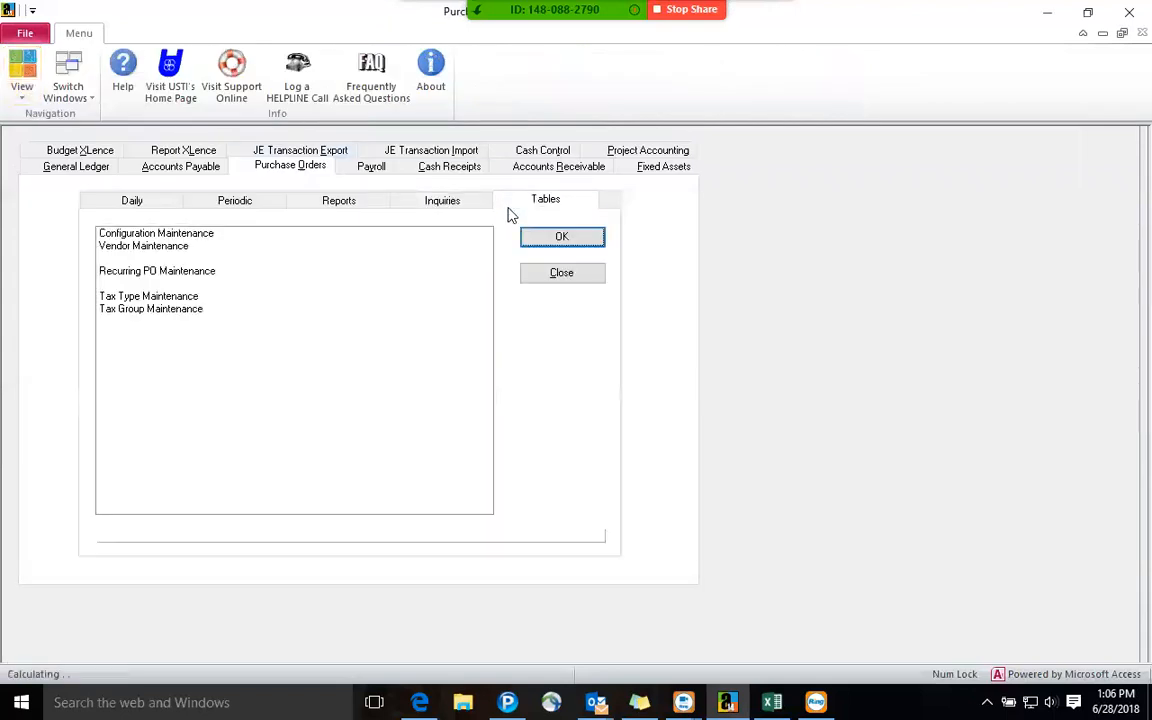
{"action": "double_click", "coordinate": [201, 238]}
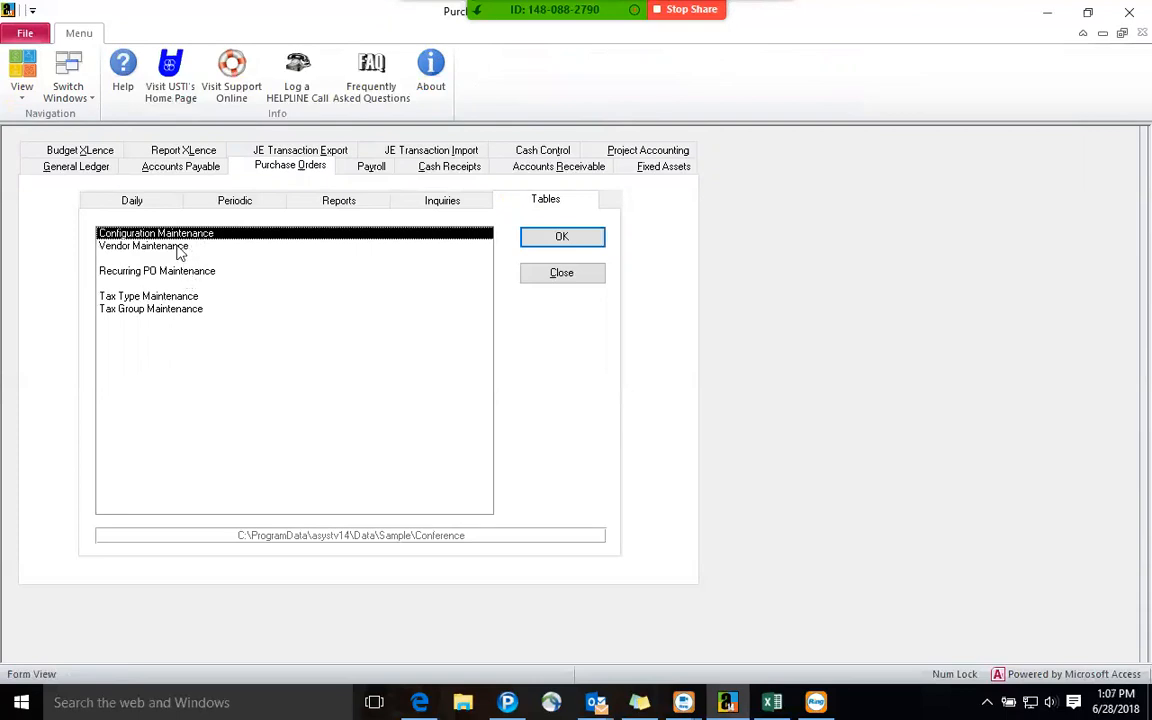
{"action": "left_click", "coordinate": [179, 250]}
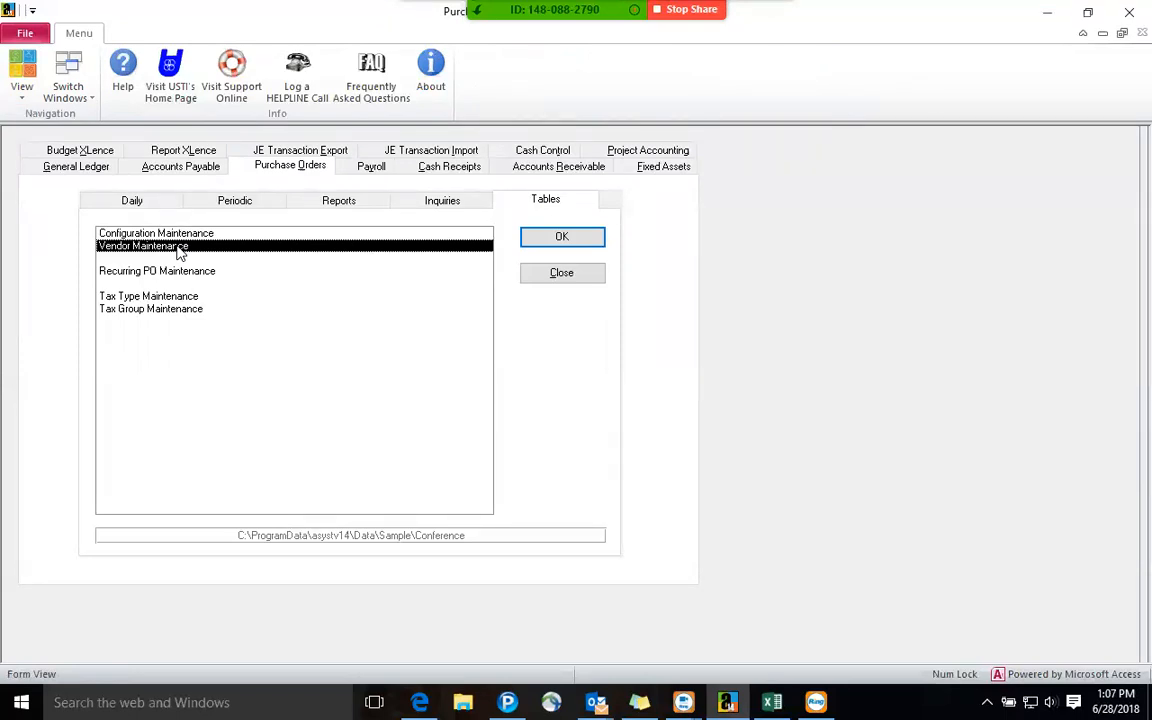
{"action": "left_click", "coordinate": [178, 271]}
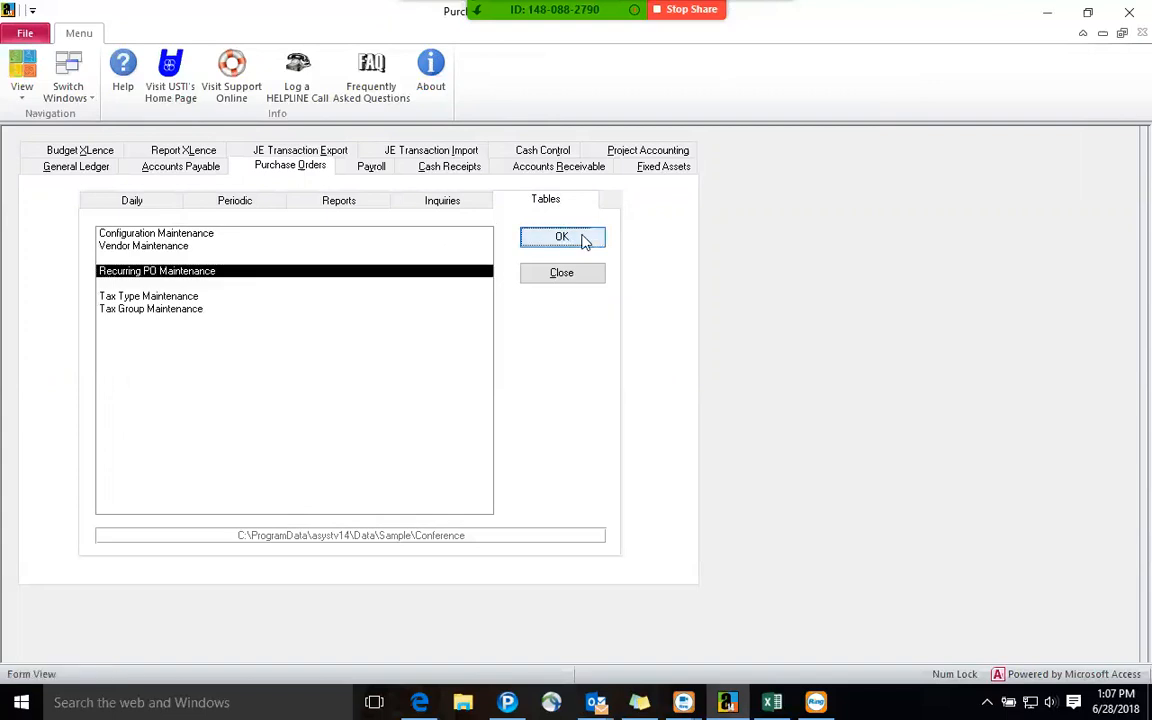
{"action": "left_click", "coordinate": [562, 238]}
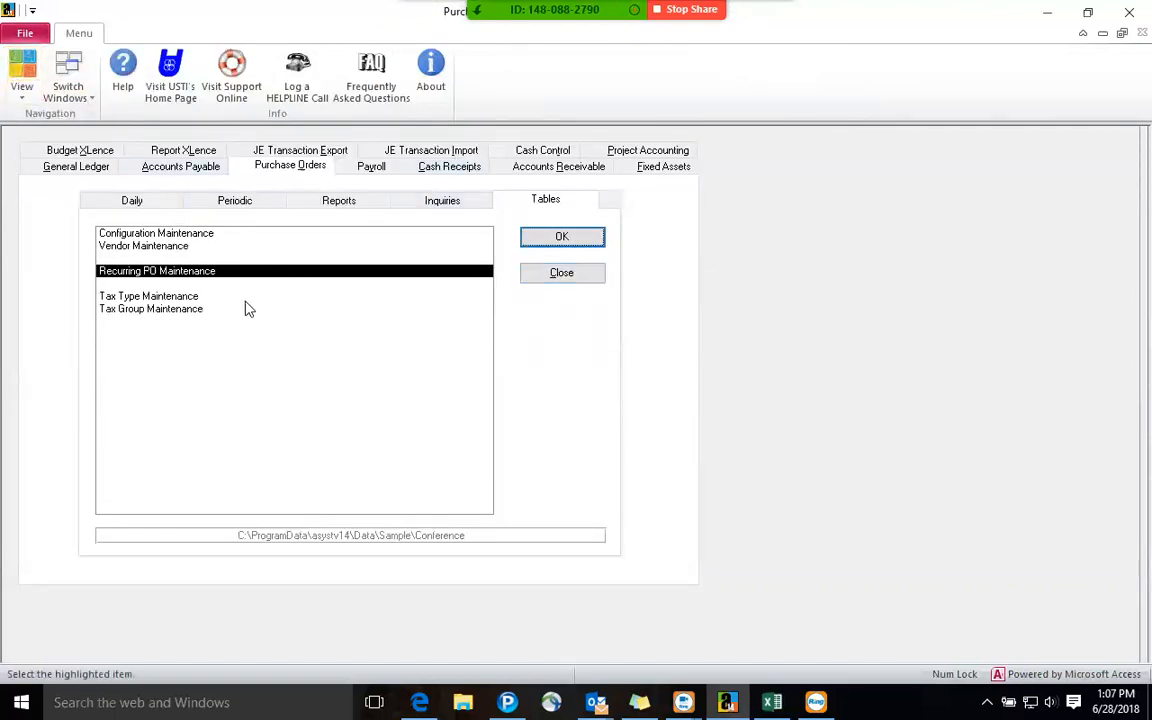
{"action": "left_click", "coordinate": [246, 300]}
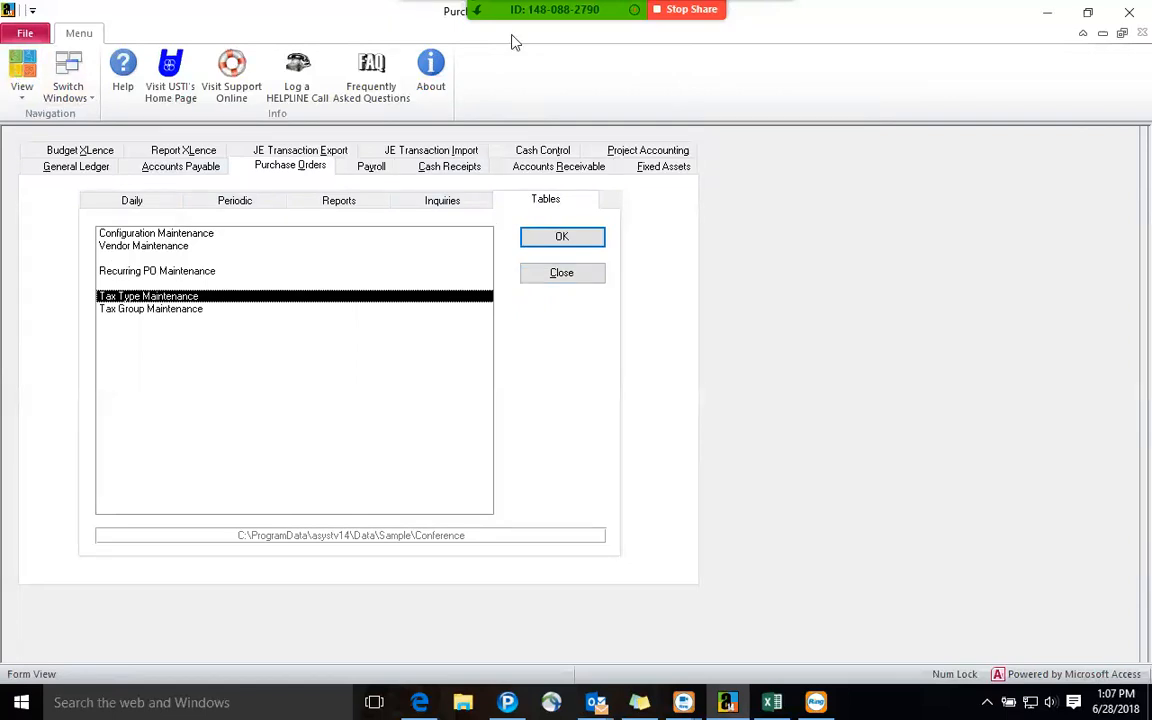
{"action": "mouse_move", "coordinate": [520, 30]}
{"action": "left_click", "coordinate": [709, 19]}
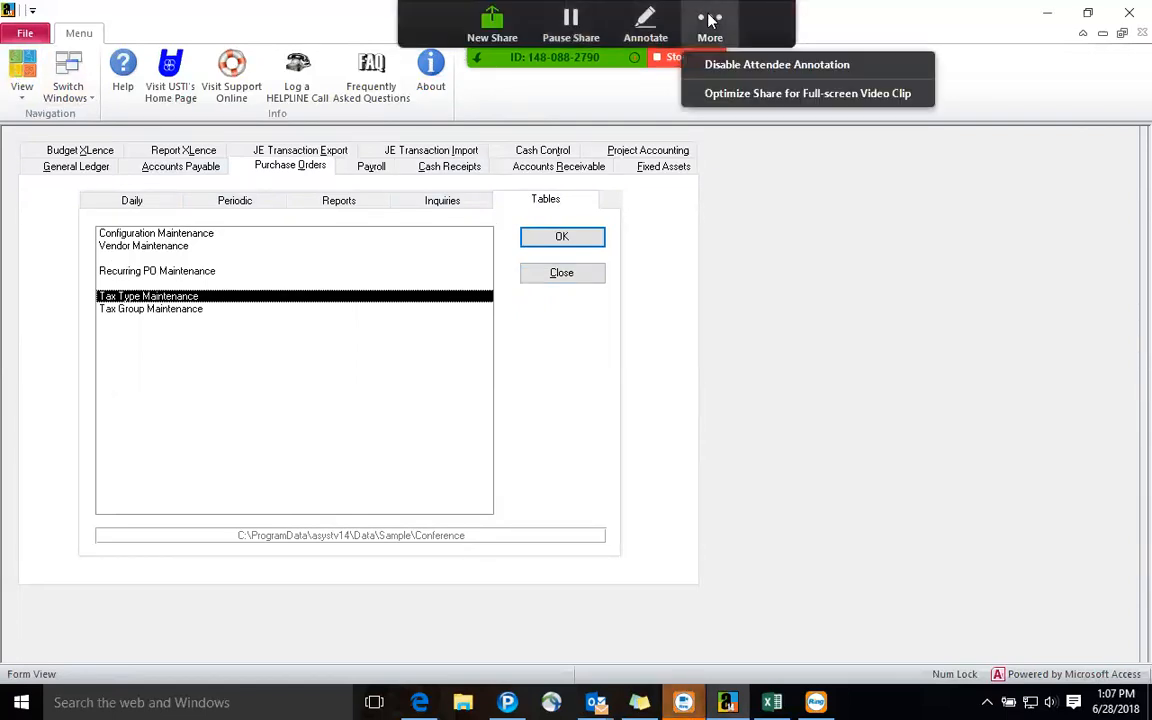